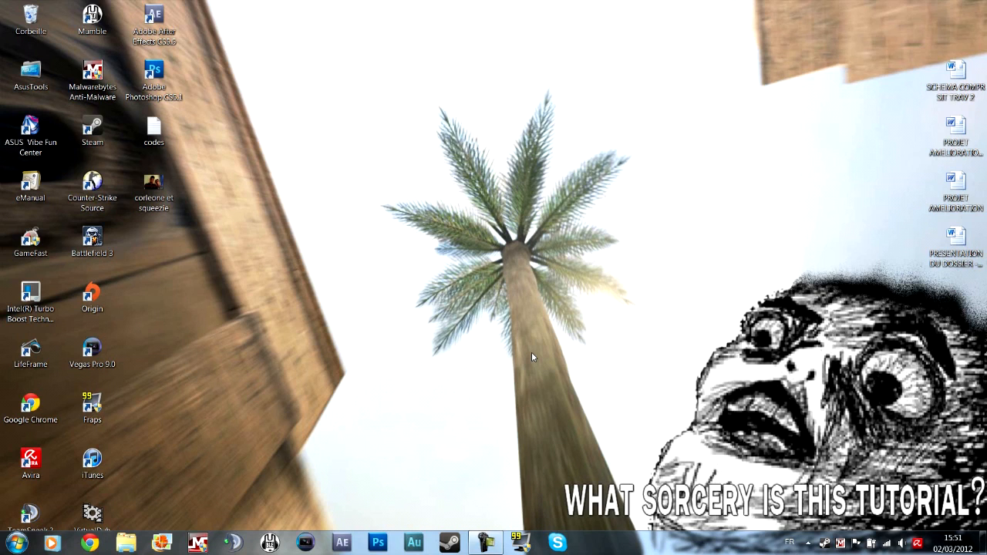
Launch Vegas Pro 9.0 and open the Records FRAPS folder on the SDATA1 (D:) drive.
click(306, 543)
click(16, 543)
click(219, 341)
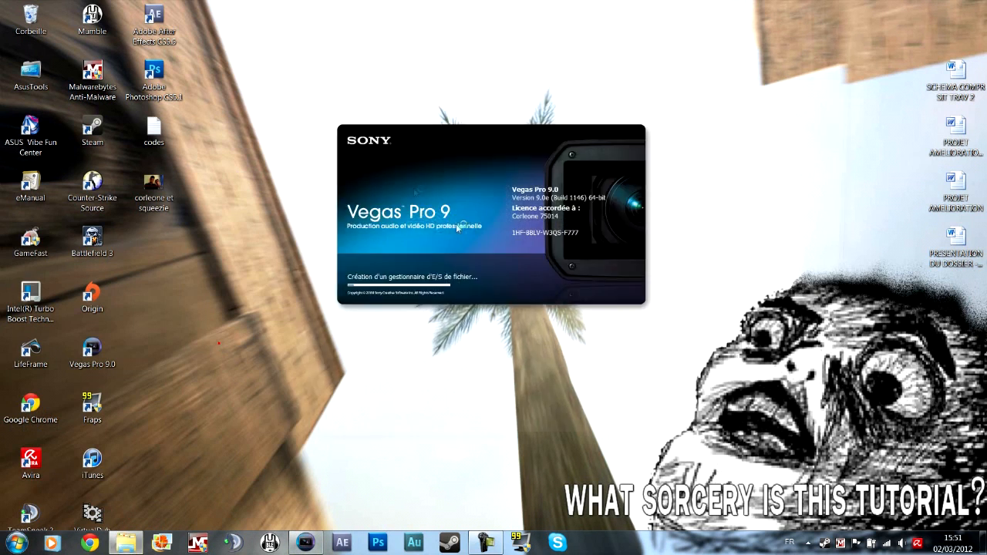
double_click(624, 147)
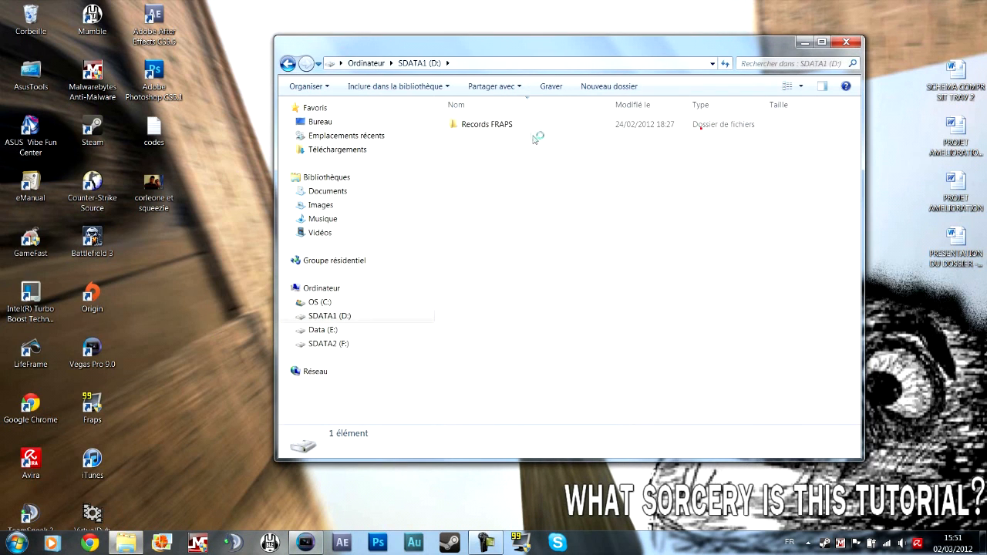
double_click(493, 125)
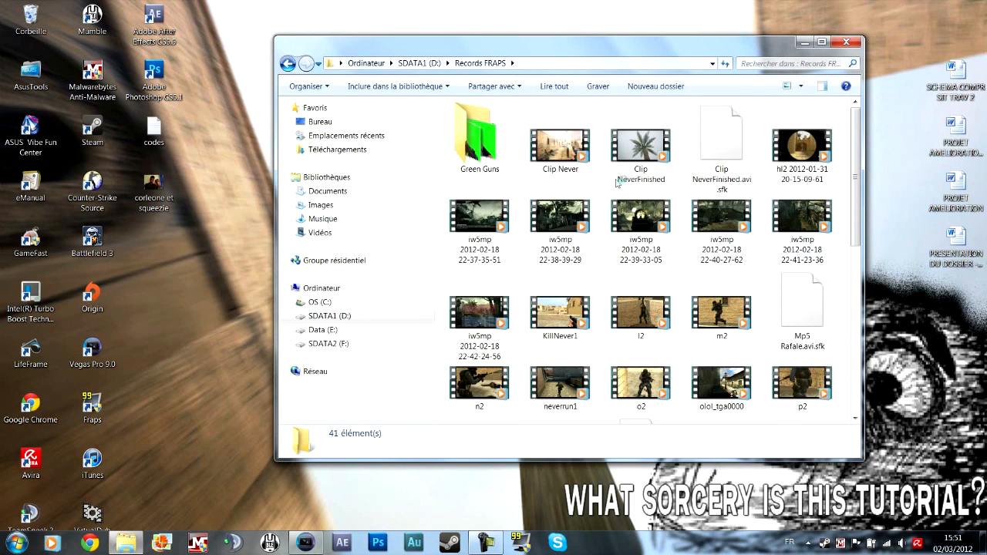
Place the KillNever1 clip from the folder at the start of the empty timeline and close the folder window.
scroll(616, 182, down, 3)
scroll(573, 260, up, 3)
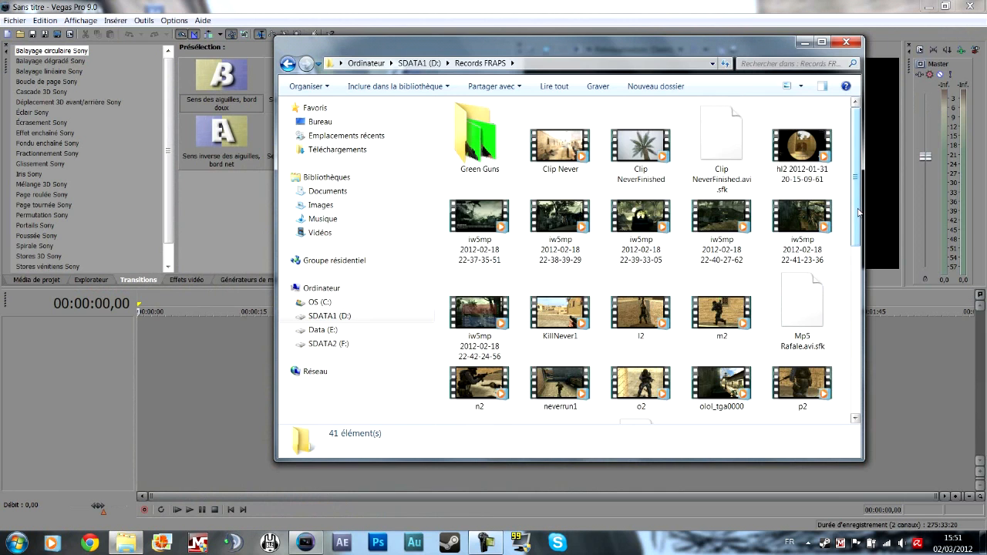
scroll(740, 210, down, 3)
drag(572, 224, 140, 356)
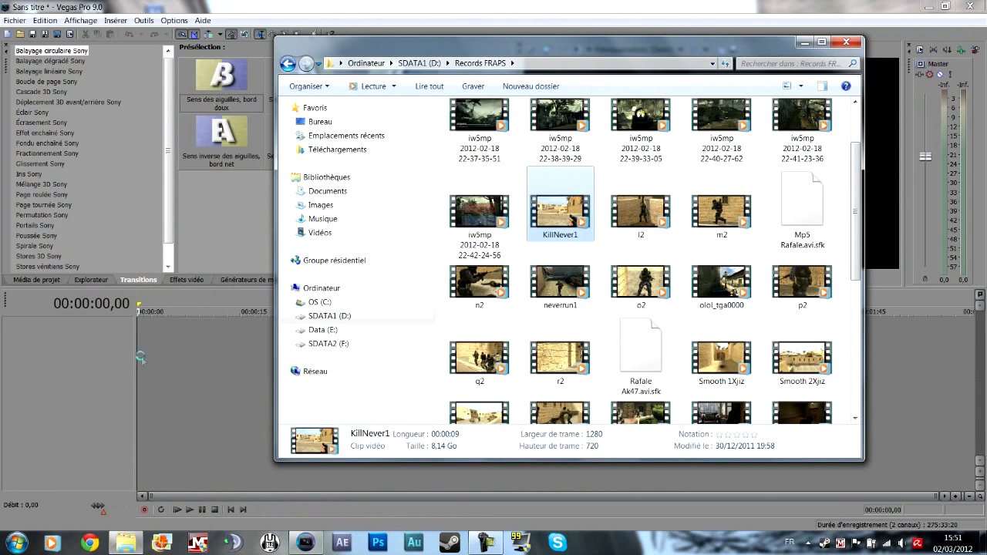
click(846, 41)
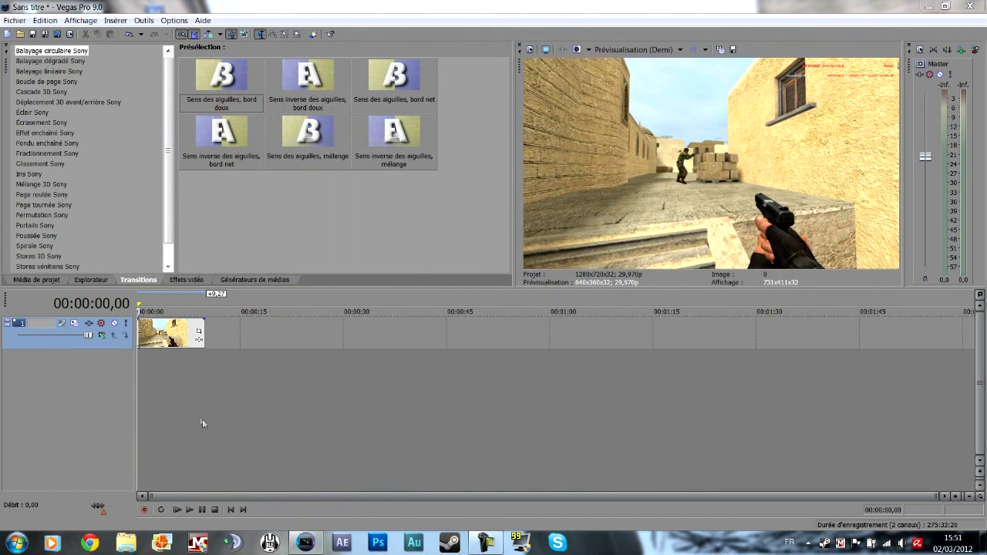
Add the Magic Bullet Looks effect to the KillNever1 clip on the timeline.
scroll(161, 393, up, 1)
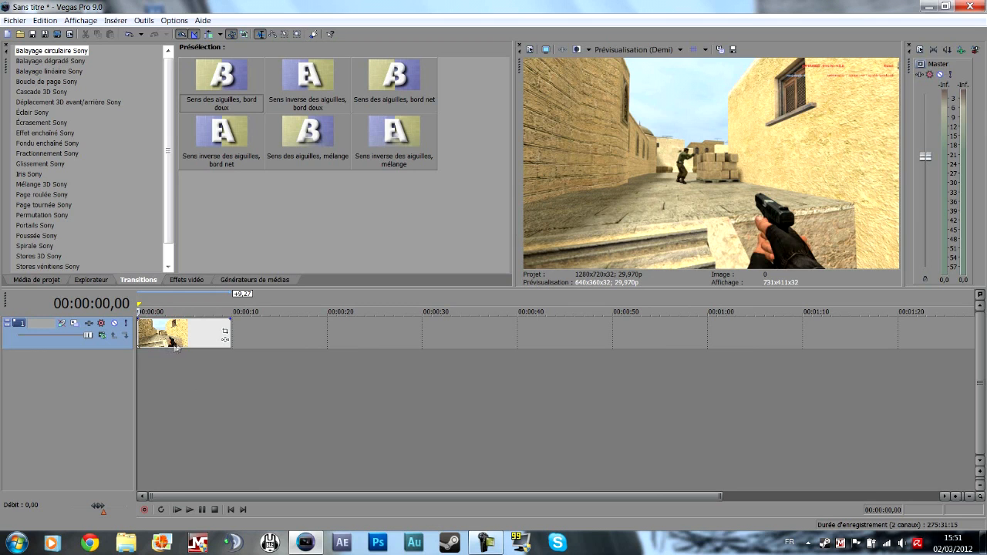
click(226, 339)
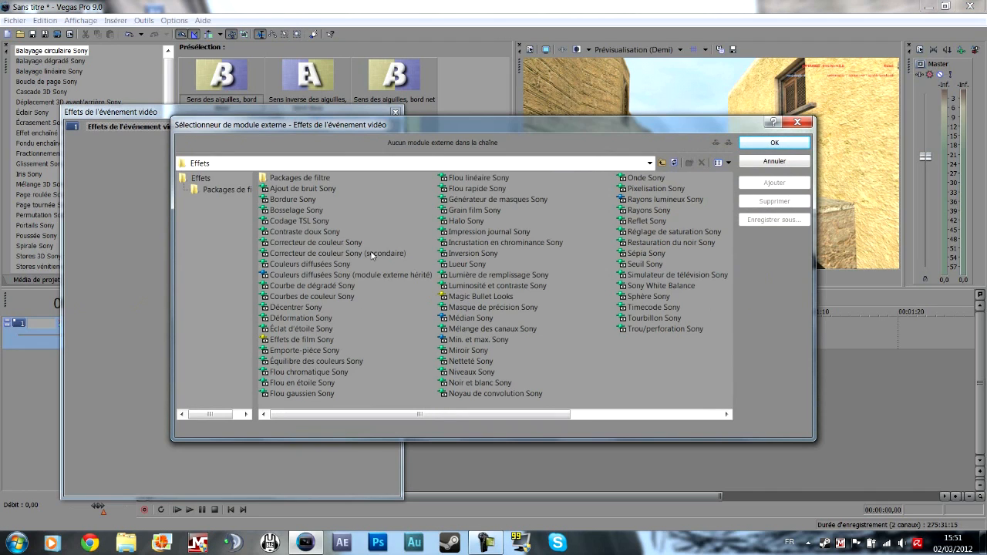
double_click(463, 298)
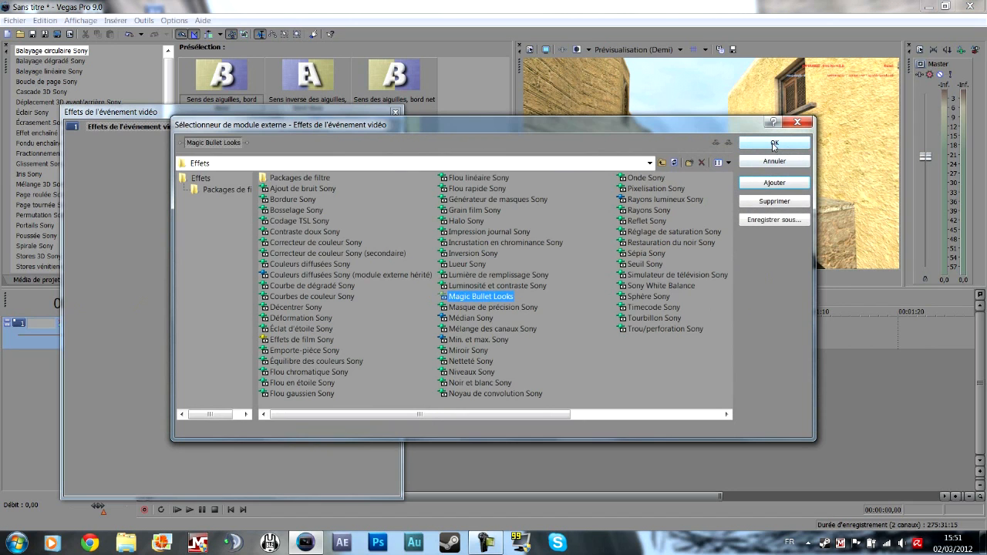
click(775, 144)
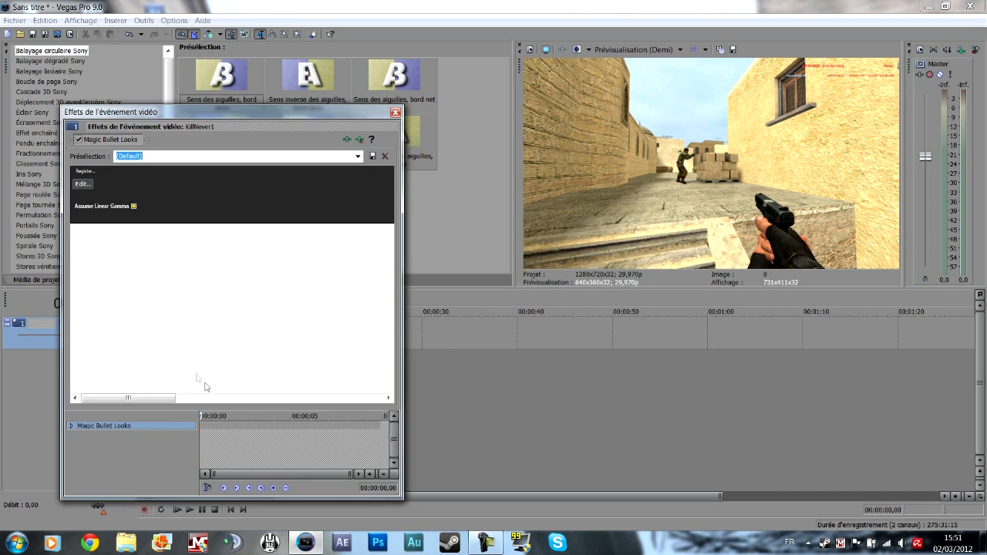
Move the cursor in the effect's keyframe timeline to 00:00:00,19, just before the enemy is hit.
key(space)
drag(214, 417, 210, 417)
click(273, 489)
click(214, 417)
scroll(254, 437, up, 3)
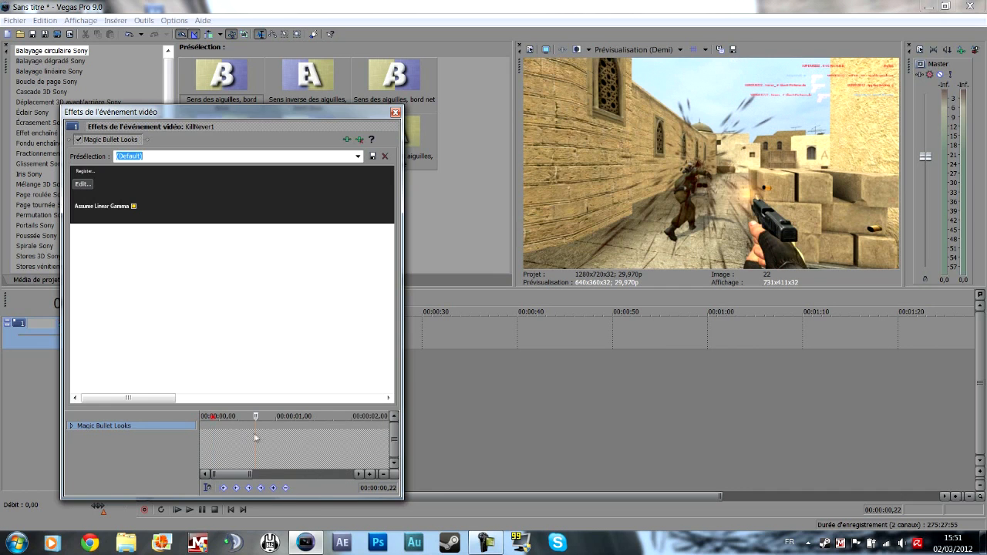
scroll(260, 430, up, 2)
drag(283, 417, 310, 422)
scroll(319, 446, up, 3)
scroll(322, 451, up, 1)
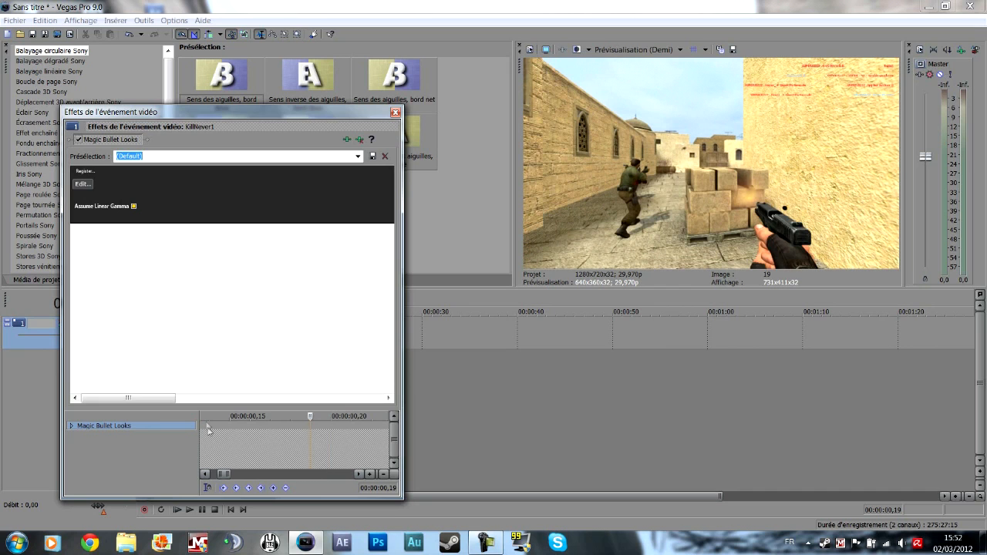
Edit the Magic Bullet look and add the Lens Distortion tool from the Lens category.
click(83, 185)
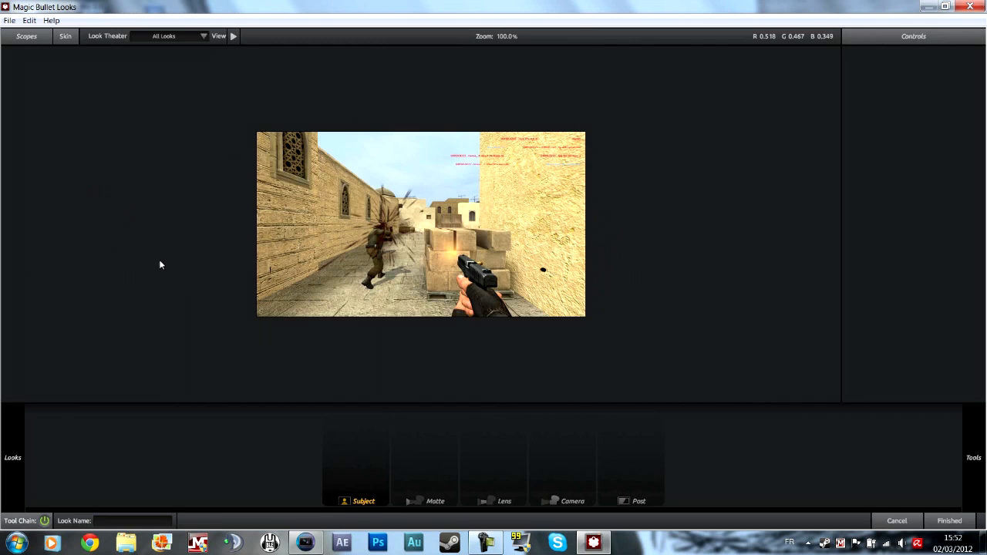
mouse_move(985, 247)
mouse_move(986, 270)
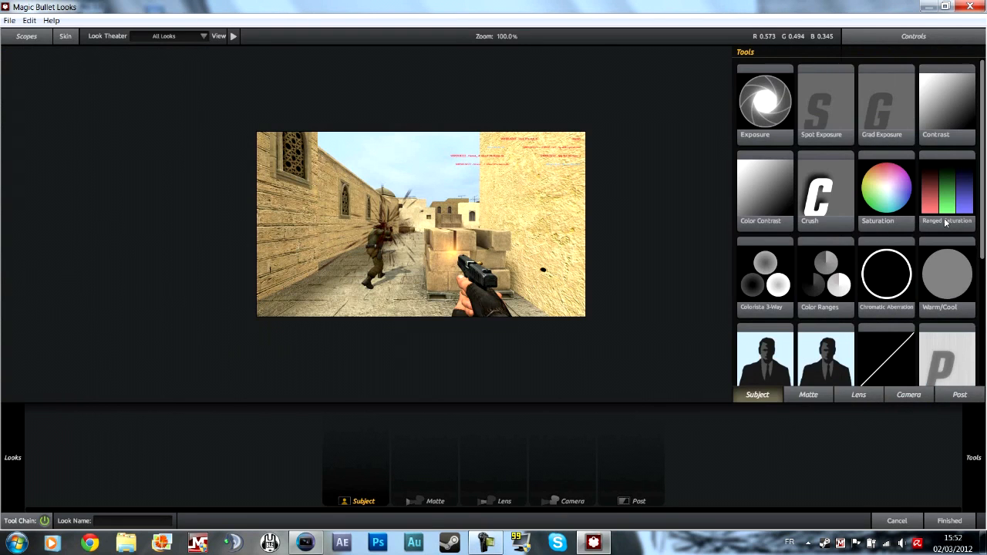
scroll(946, 222, down, 2)
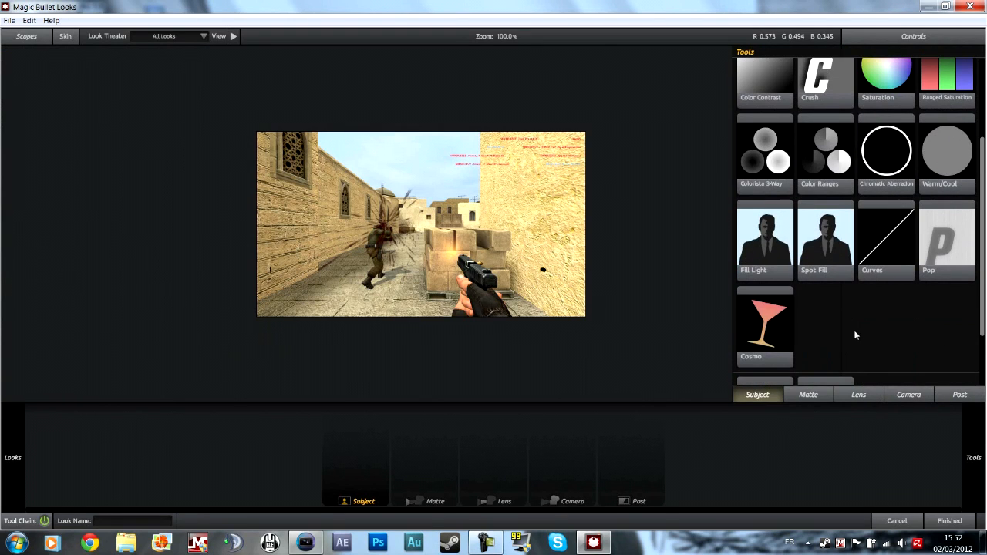
scroll(837, 359, up, 1)
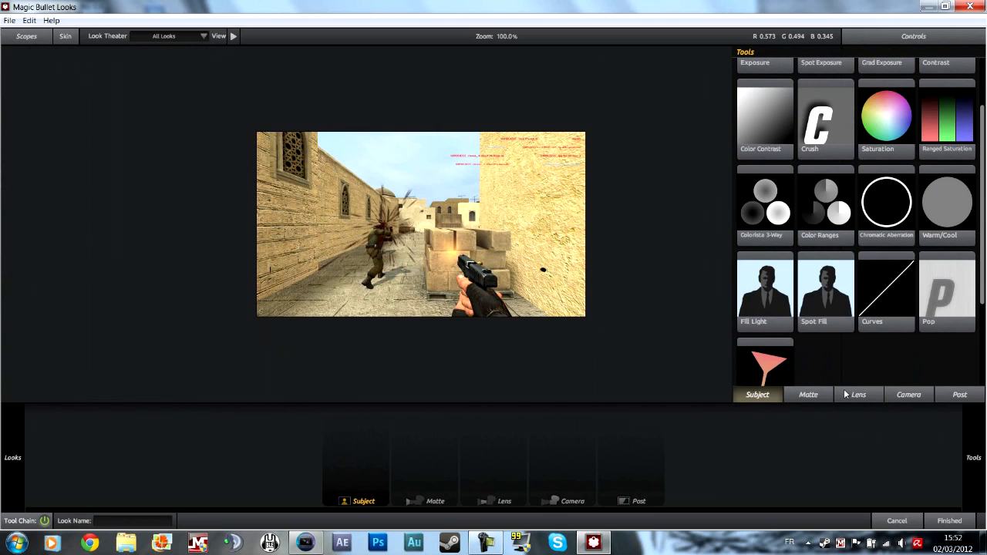
mouse_move(1, 290)
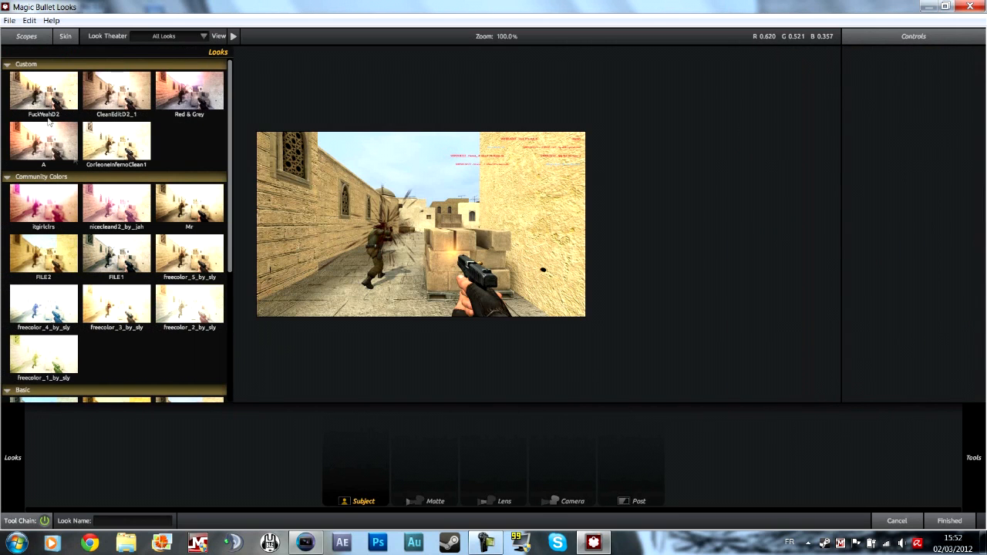
mouse_move(894, 337)
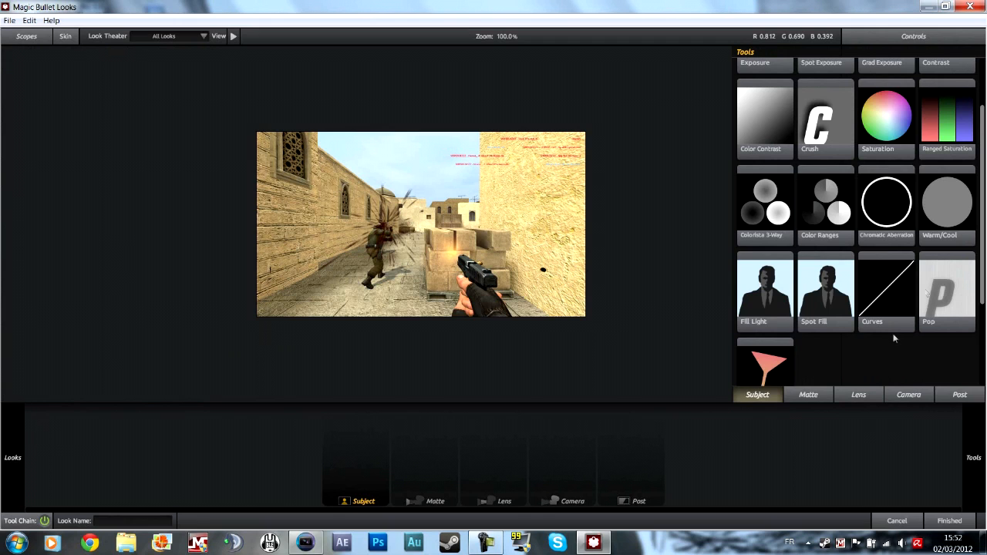
click(857, 395)
click(861, 396)
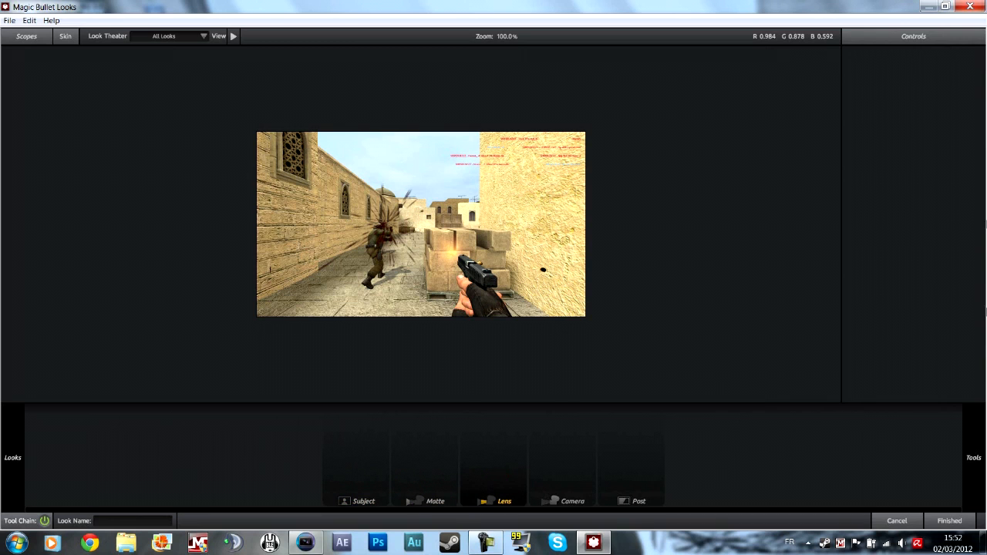
mouse_move(986, 312)
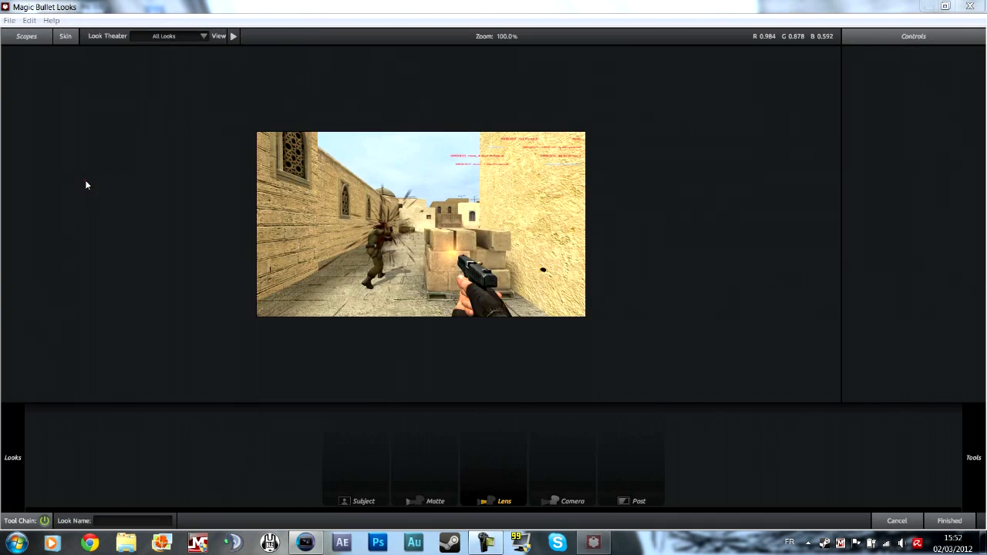
click(86, 185)
mouse_move(984, 355)
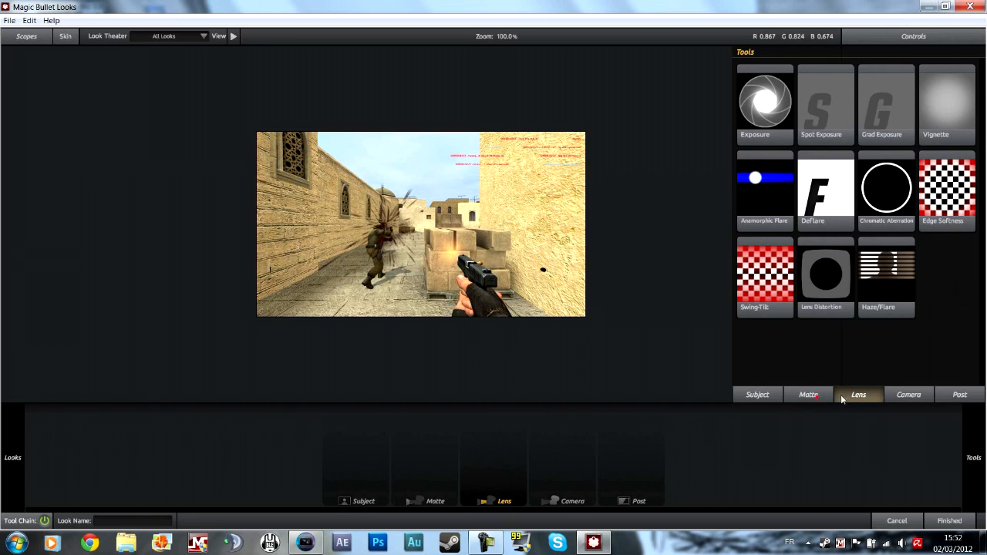
mouse_move(980, 392)
double_click(823, 295)
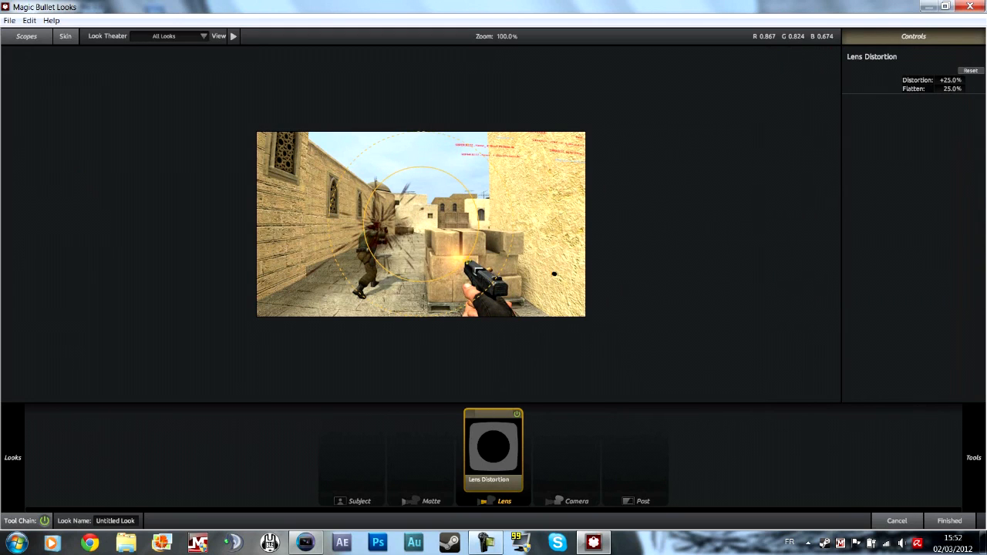
Set the Lens Distortion's Flatten to 100% and its Distortion to 0%, and finish the look.
drag(516, 245, 584, 243)
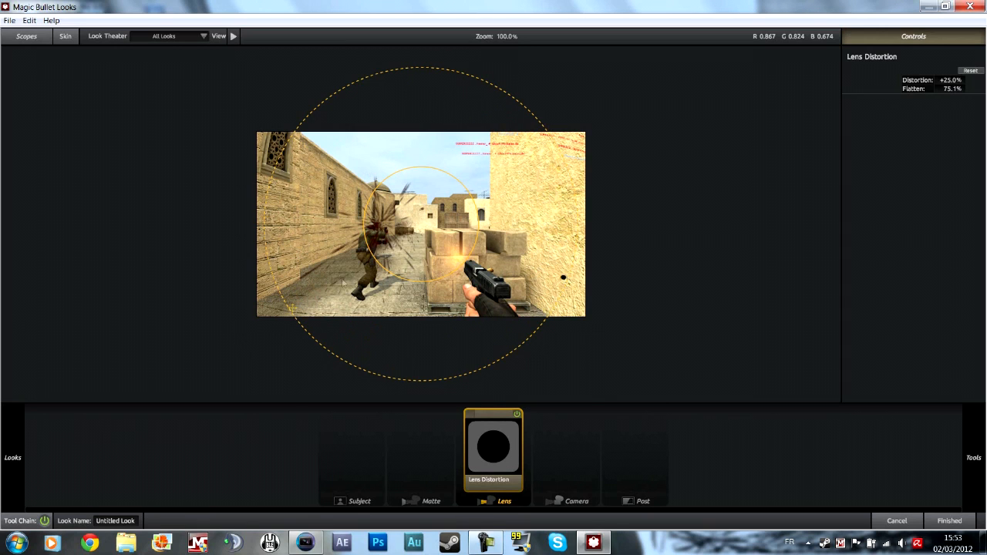
drag(278, 164, 365, 221)
drag(337, 96, 192, 95)
click(950, 79)
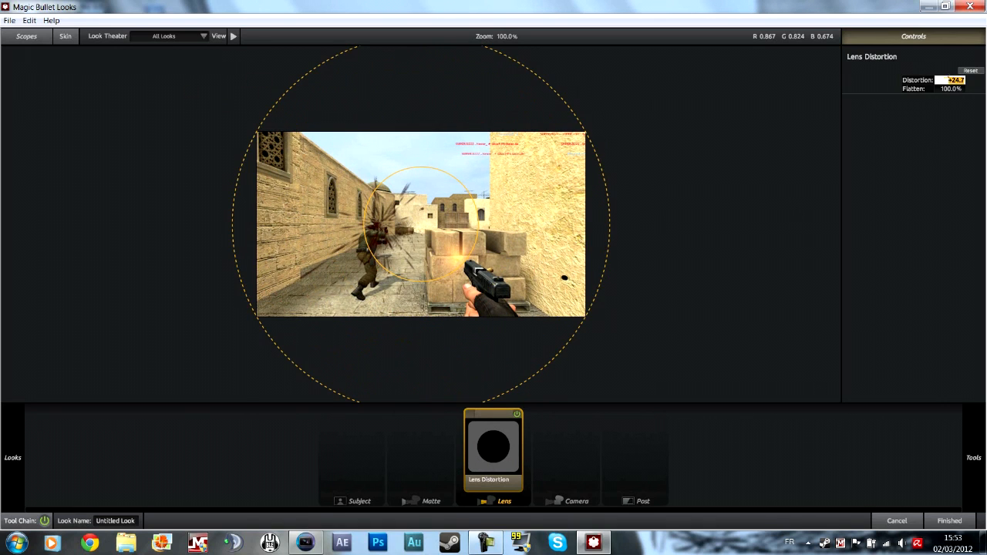
text(0)
key(Return)
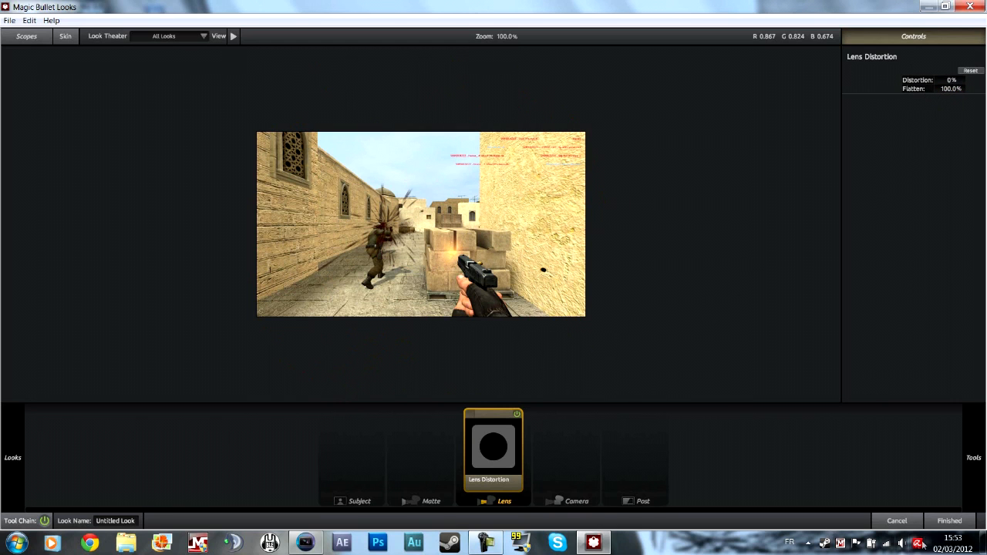
click(950, 522)
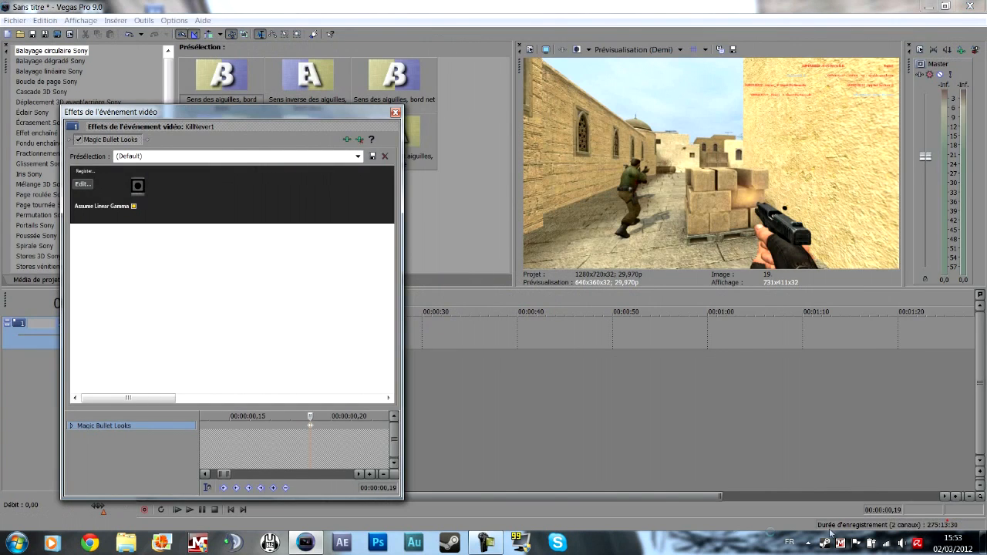
Move the effect's keyframe cursor one frame on to 00:00:00,20 and open the look's Lens Distortion for editing.
scroll(308, 432, up, 1)
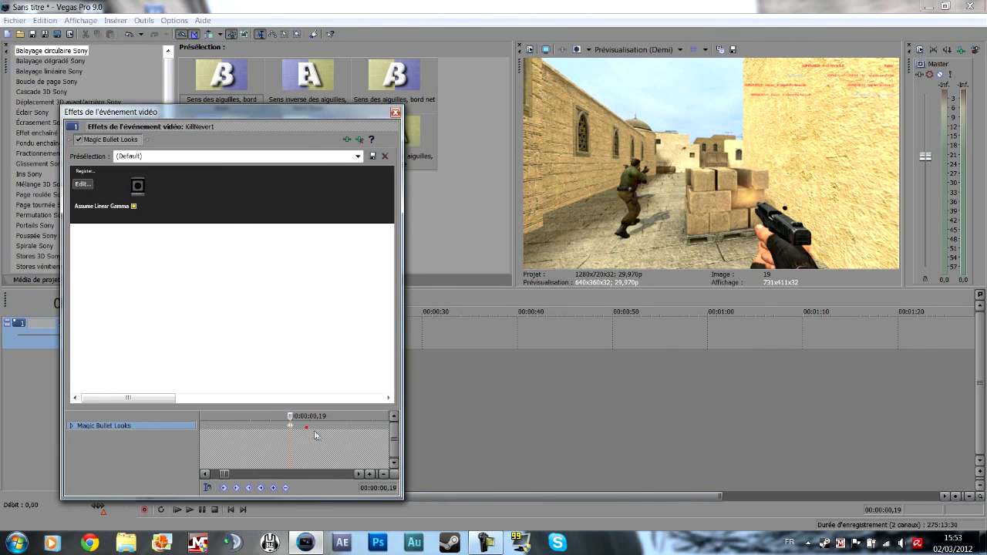
scroll(270, 432, down, 1)
scroll(292, 440, down, 2)
drag(290, 429, 320, 426)
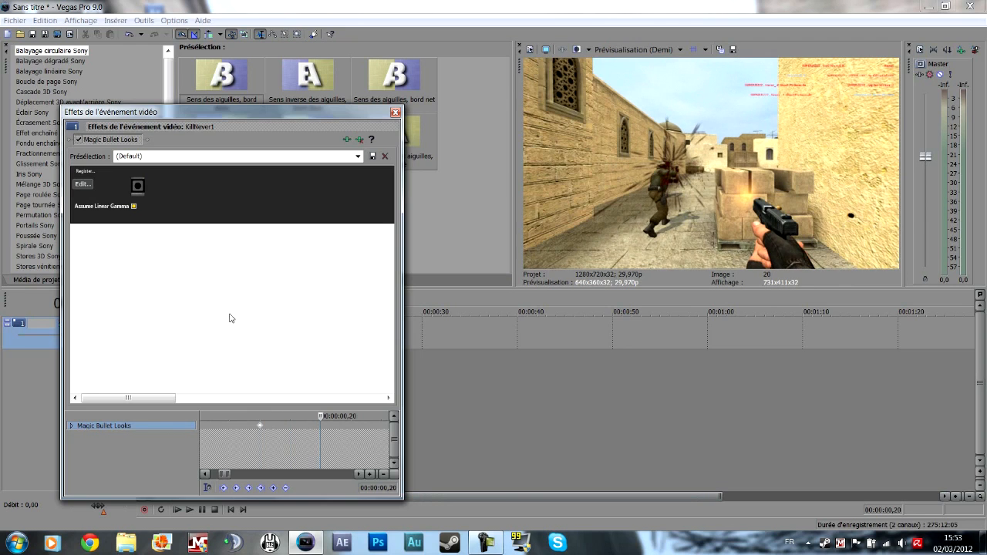
click(83, 186)
click(499, 456)
Try out strong positive Lens Distortion amounts up to +100% with Flatten at 100% on the preview.
mouse_move(375, 228)
mouse_down()
mouse_move(335, 236)
mouse_move(368, 236)
mouse_up()
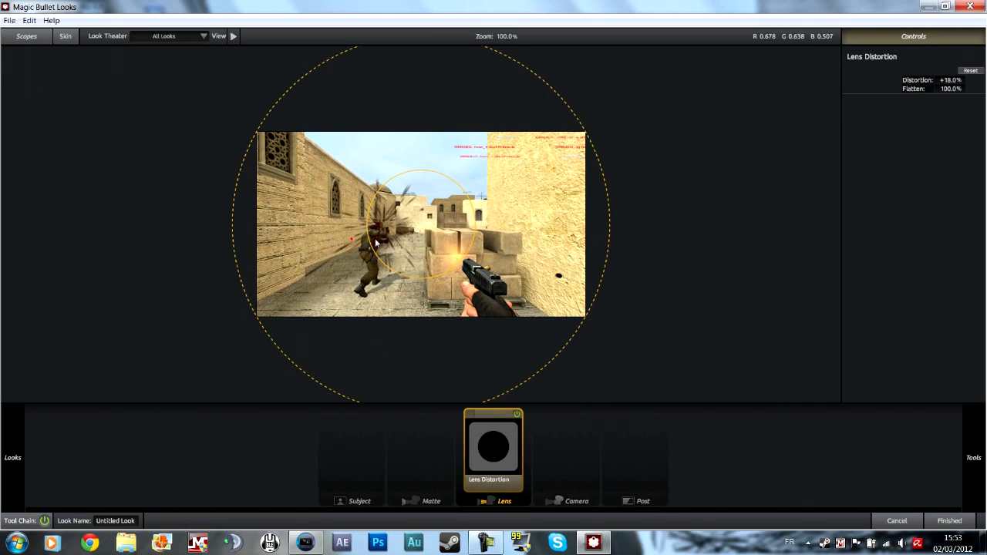
drag(607, 185, 679, 223)
drag(372, 214, 299, 204)
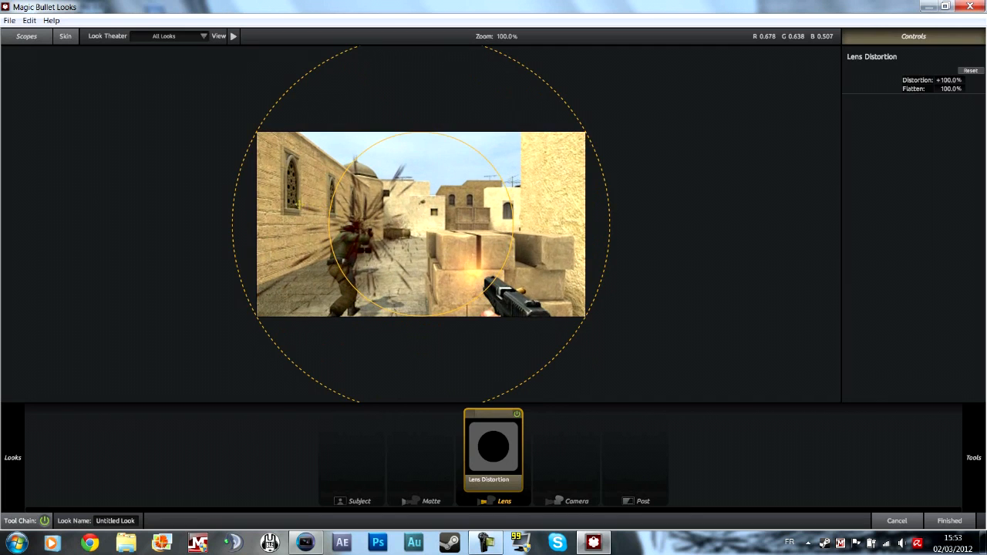
drag(239, 178, 504, 279)
drag(357, 202, 409, 220)
Set the Lens Distortion to about -15.5% with Flatten reduced to about 8%, and finish the look.
drag(317, 213, 276, 216)
drag(391, 222, 371, 225)
drag(279, 196, 299, 219)
drag(372, 221, 381, 218)
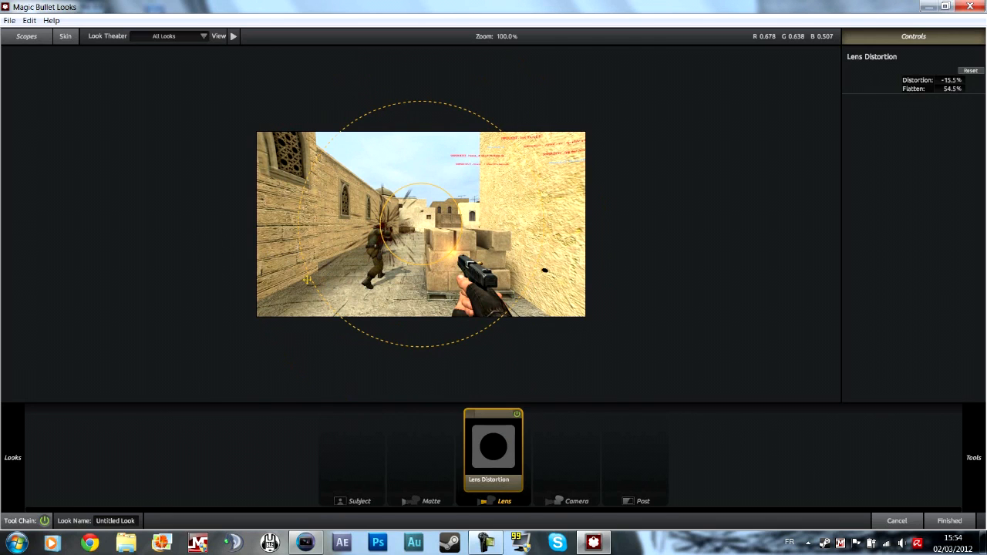
drag(307, 274, 365, 272)
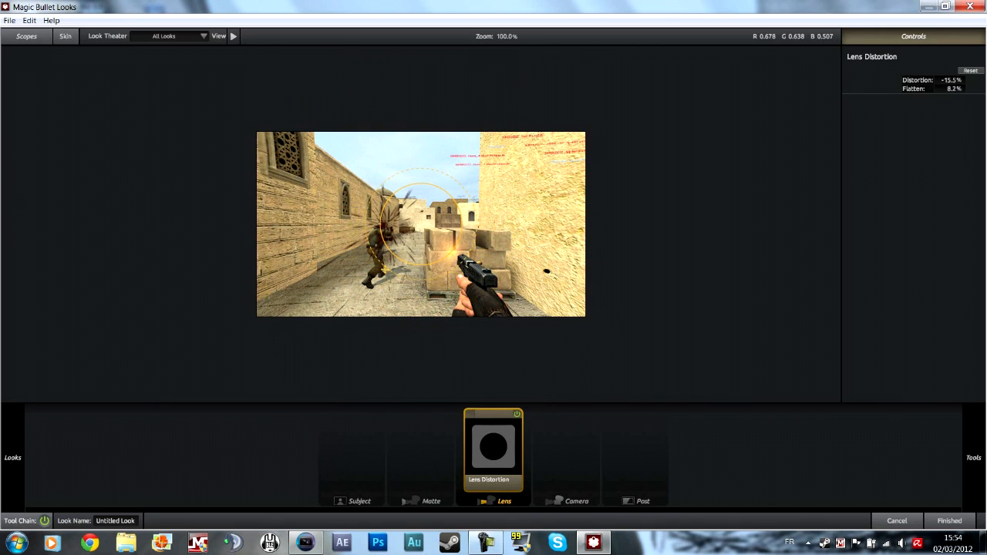
drag(384, 261, 392, 256)
click(960, 520)
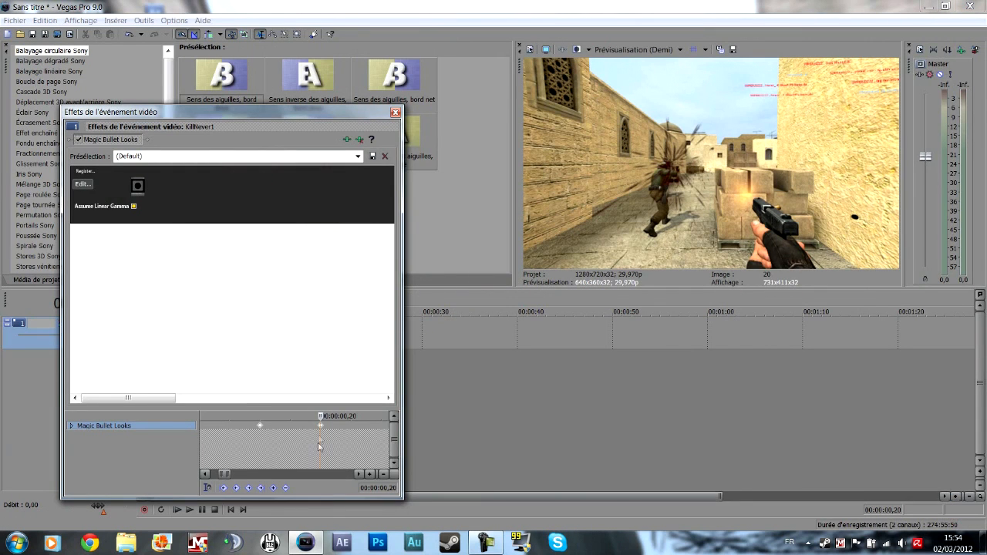
Scrub the effect's keyframe timeline to 00:00:00,22 and close the video event effects window.
drag(326, 431, 296, 425)
scroll(306, 439, up, 5)
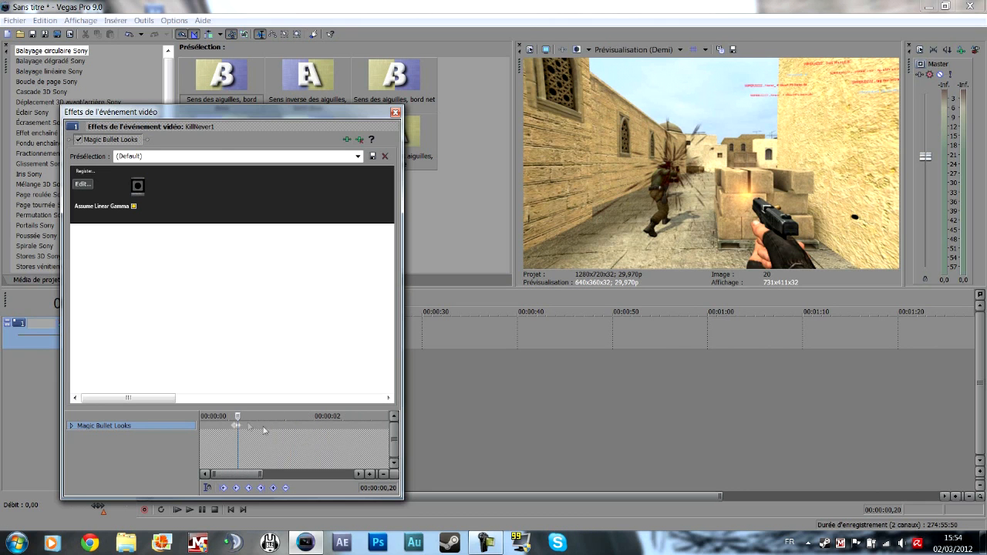
scroll(242, 430, up, 2)
mouse_move(259, 416)
mouse_down()
mouse_move(249, 416)
mouse_move(278, 416)
mouse_move(255, 417)
mouse_up()
click(396, 113)
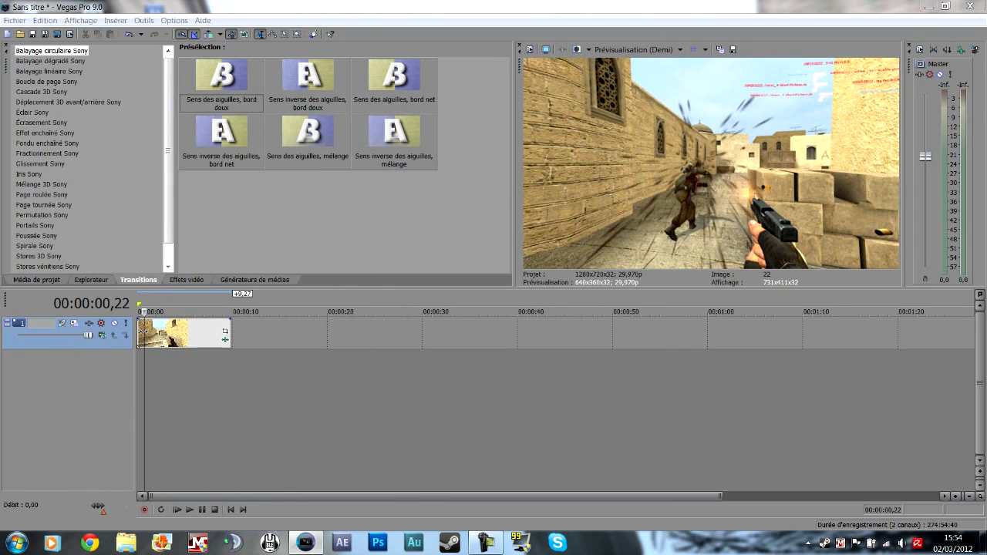
Insert a velocity envelope on the game clip in the timeline.
right_click(150, 332)
mouse_move(334, 234)
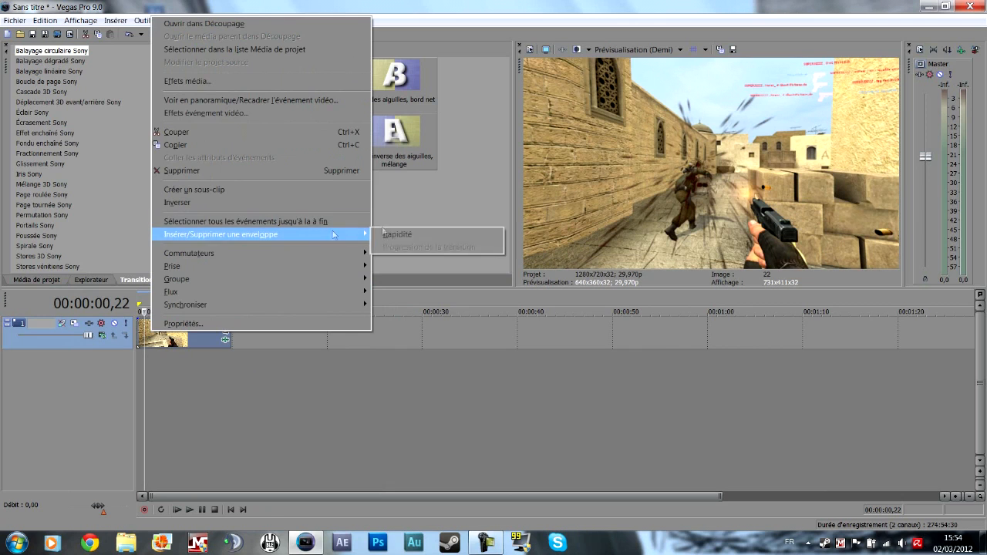
click(397, 235)
Add two neighbouring velocity points at the gunshot, around 00:00:00,22, and set the second one to 15%.
scroll(324, 332, up, 8)
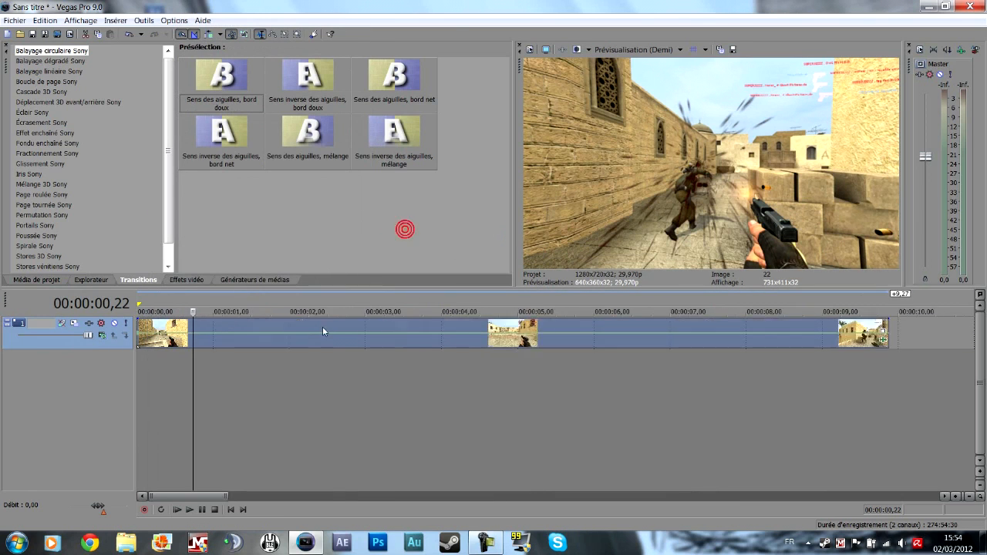
double_click(547, 333)
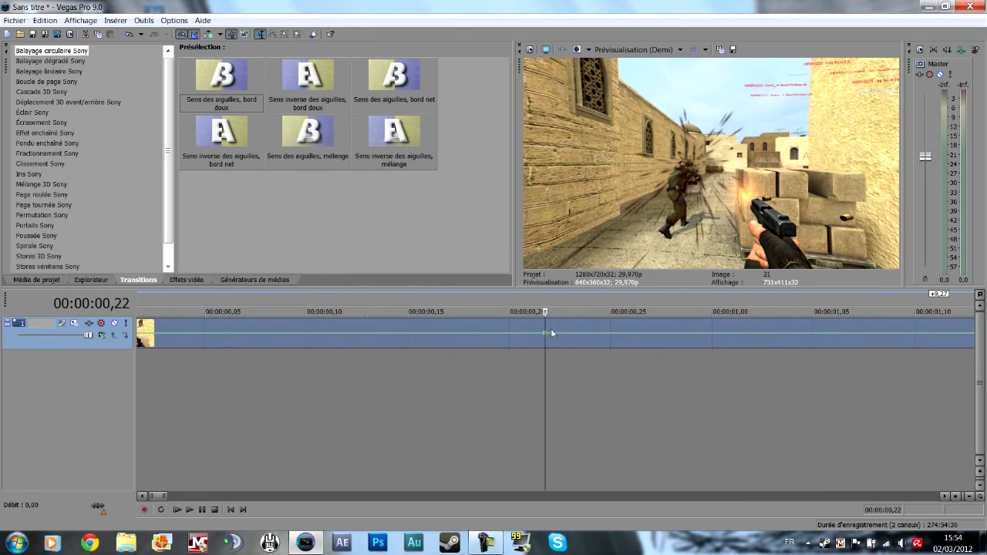
right_click(552, 332)
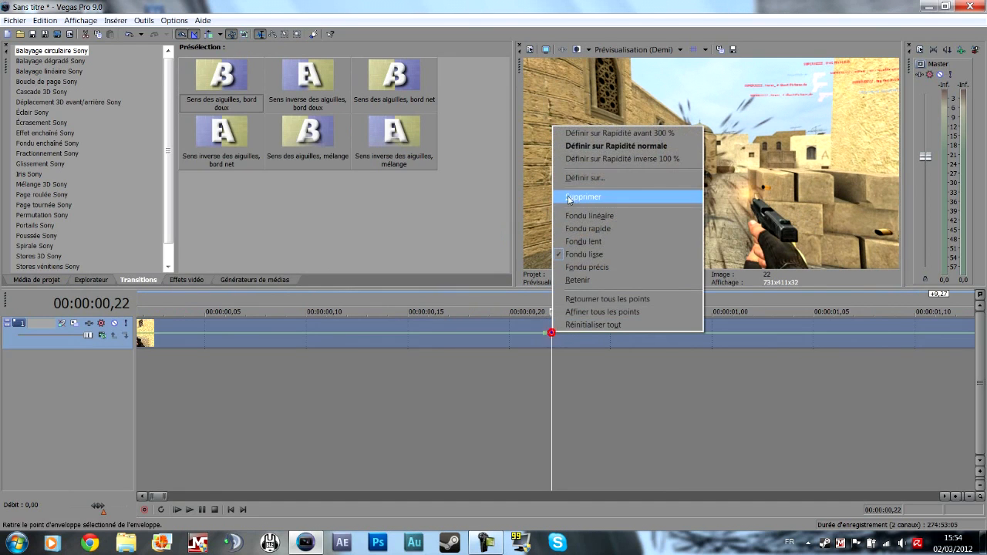
click(585, 183)
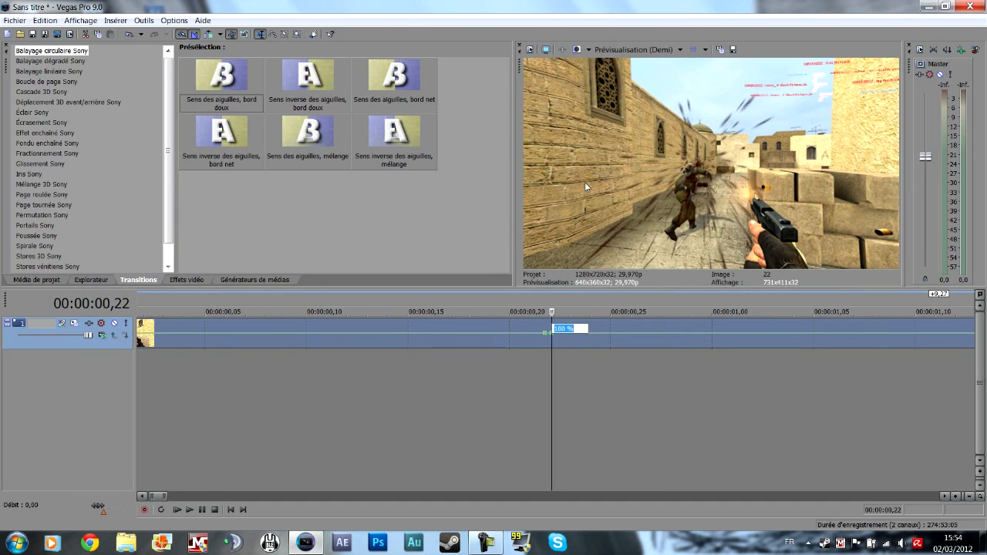
text(15)
key(Return)
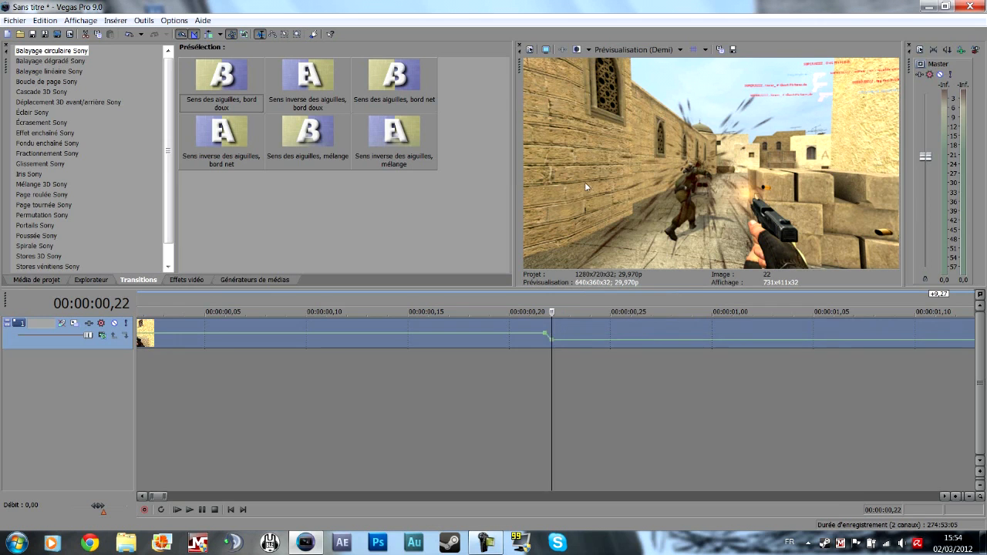
Add a velocity point at 00:00:03,21 and set it to normal velocity.
scroll(454, 338, down, 10)
click(281, 342)
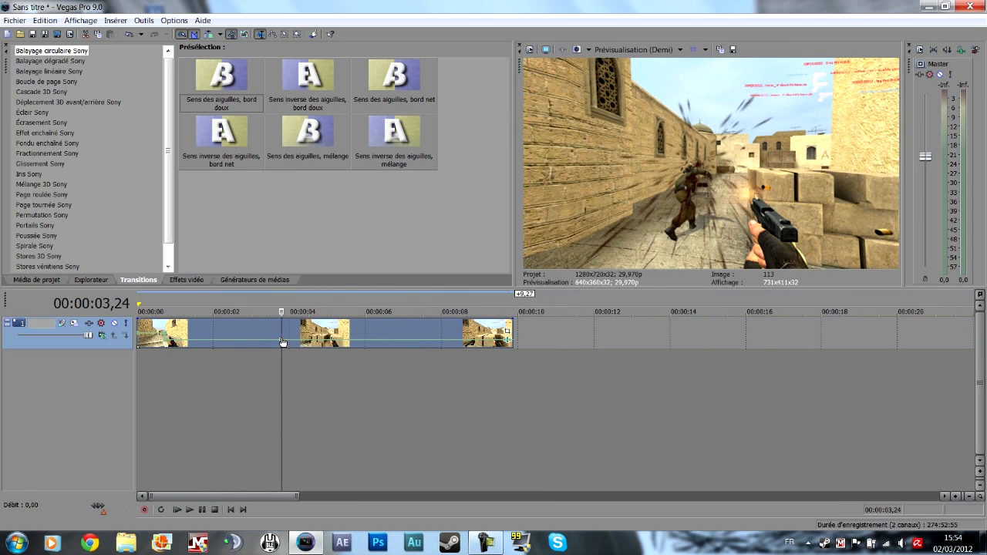
right_click(281, 339)
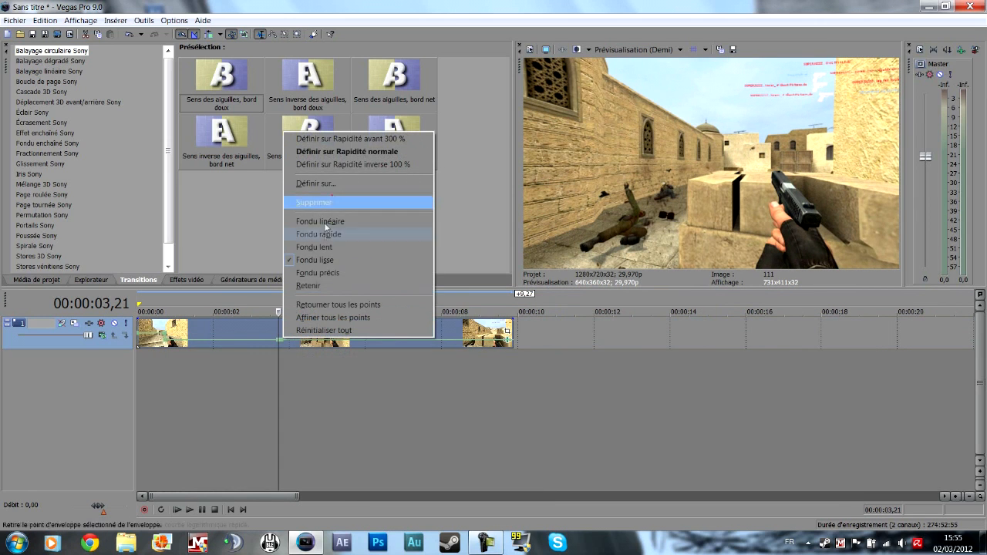
click(314, 203)
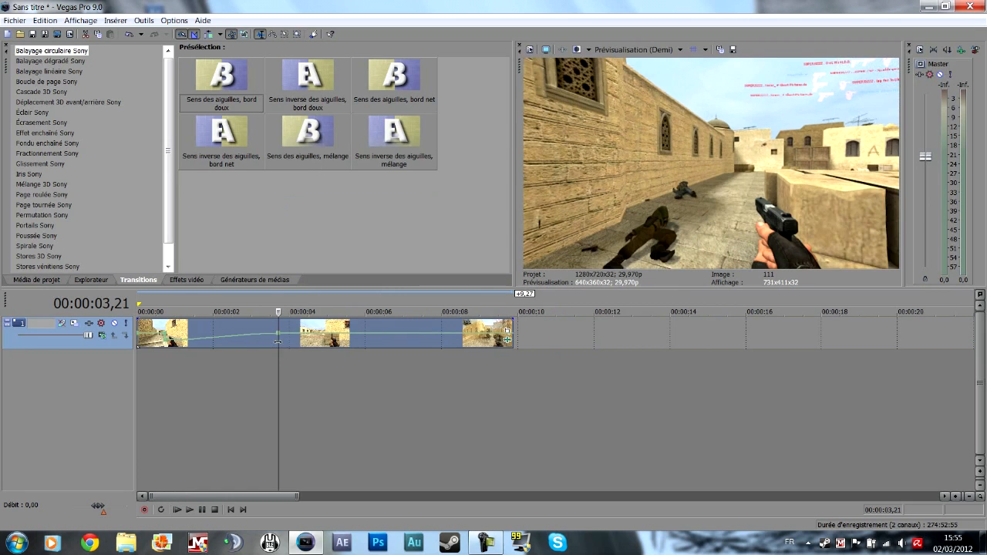
Open the clip's video event effects and move the Magic Bullet Looks keyframe cursor to 00:00:02,17.
click(507, 340)
drag(215, 429, 321, 417)
scroll(297, 433, down, 2)
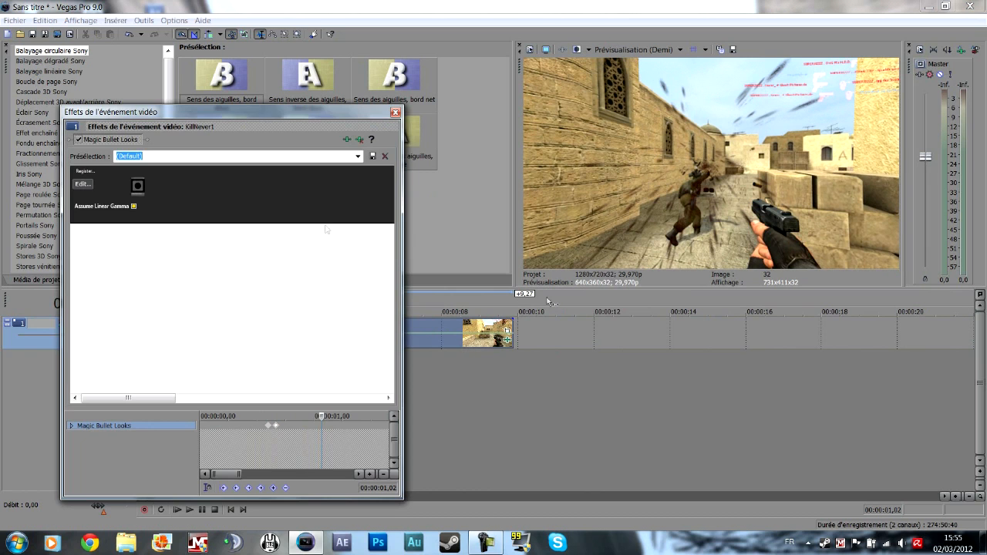
drag(304, 116, 60, 366)
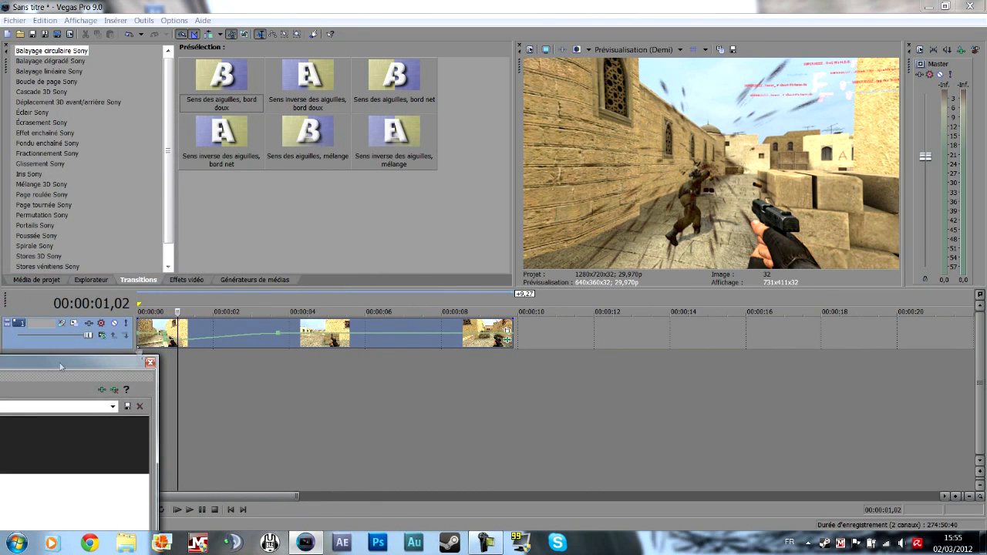
key(space)
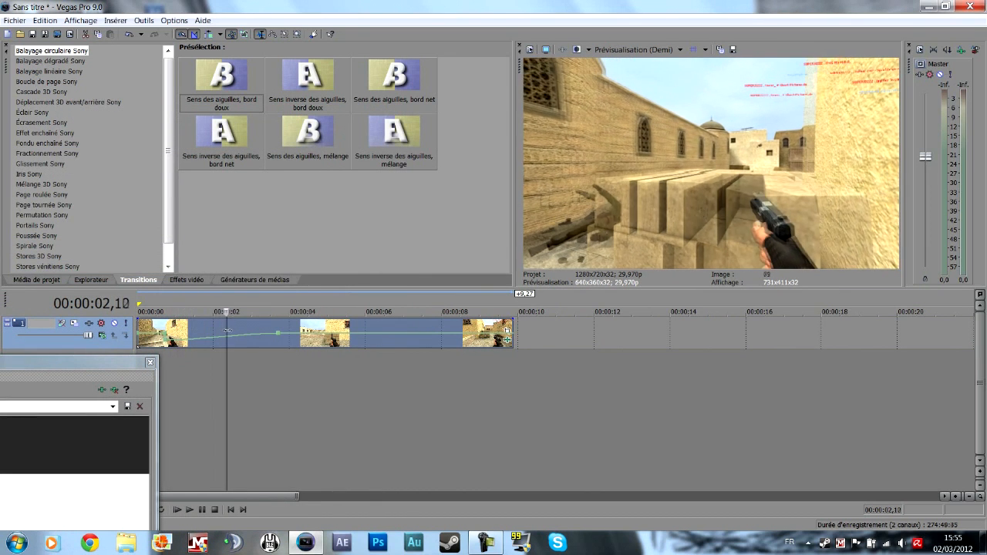
drag(117, 362, 485, 146)
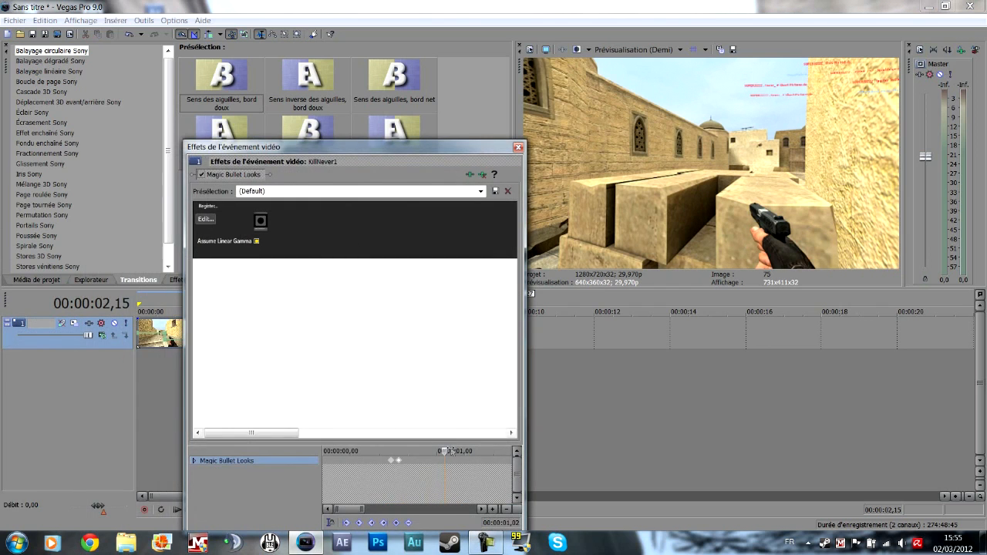
drag(340, 149, 617, 152)
drag(723, 455, 662, 479)
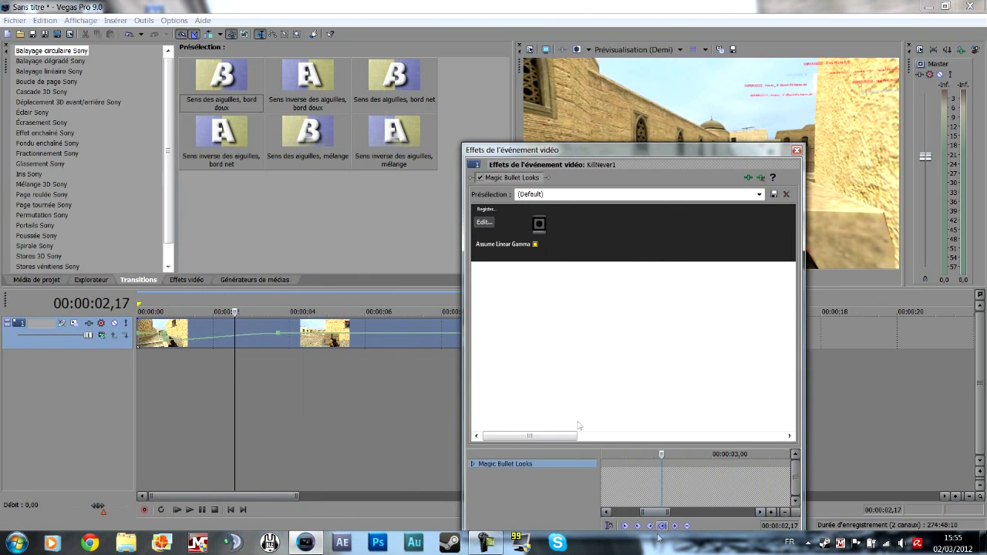
Edit the look's Lens Distortion to 0% with Flatten at 100%, finish it and close the video event effects window.
click(483, 223)
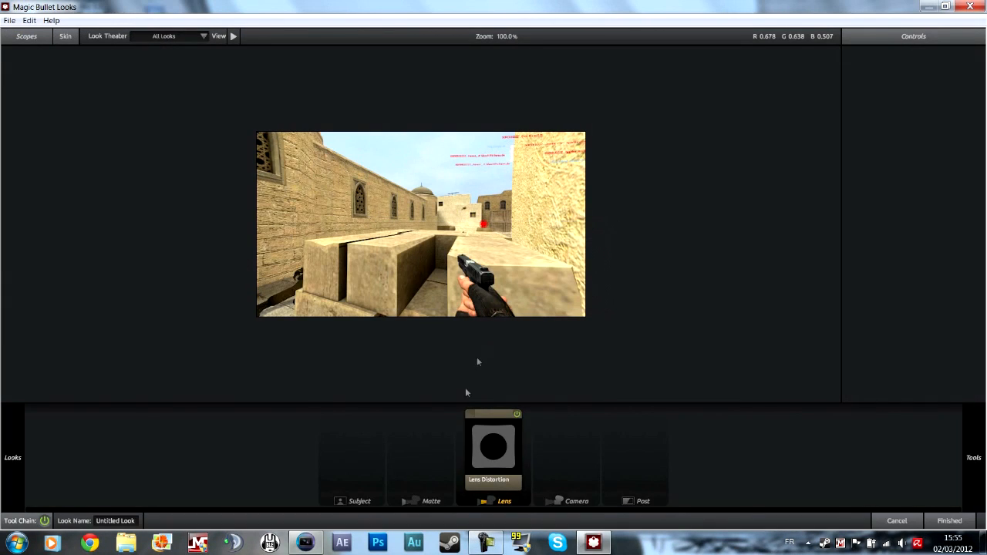
click(501, 427)
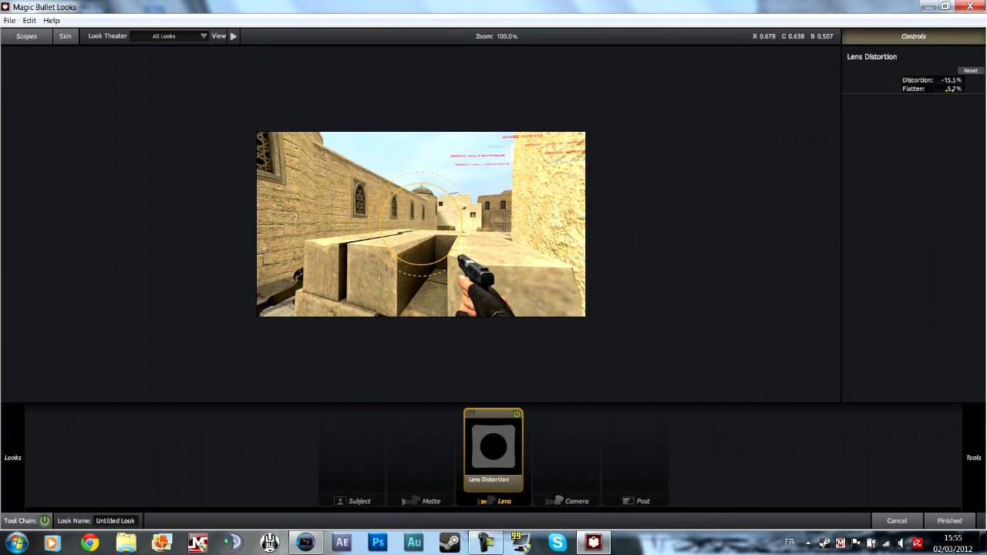
drag(951, 90, 983, 100)
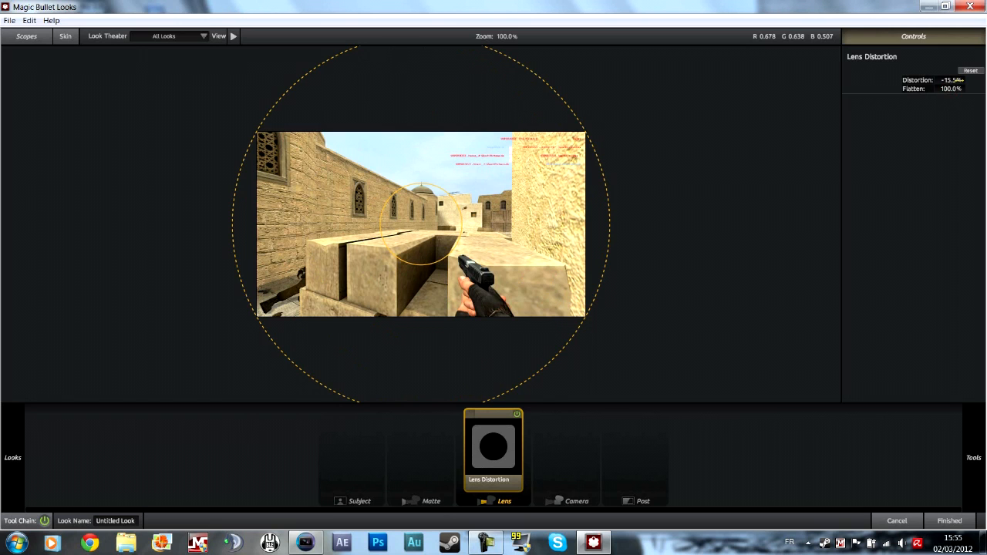
click(950, 81)
key(Return)
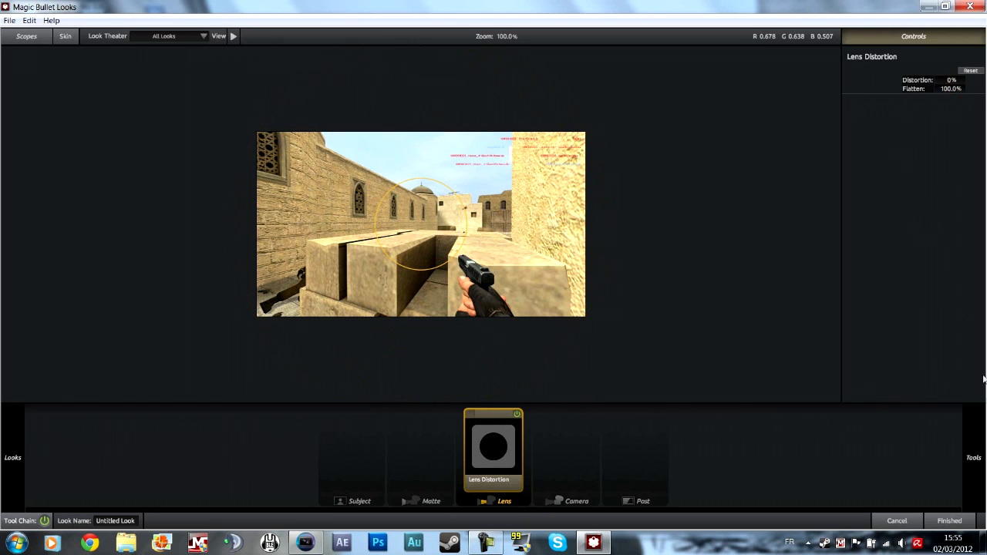
click(952, 523)
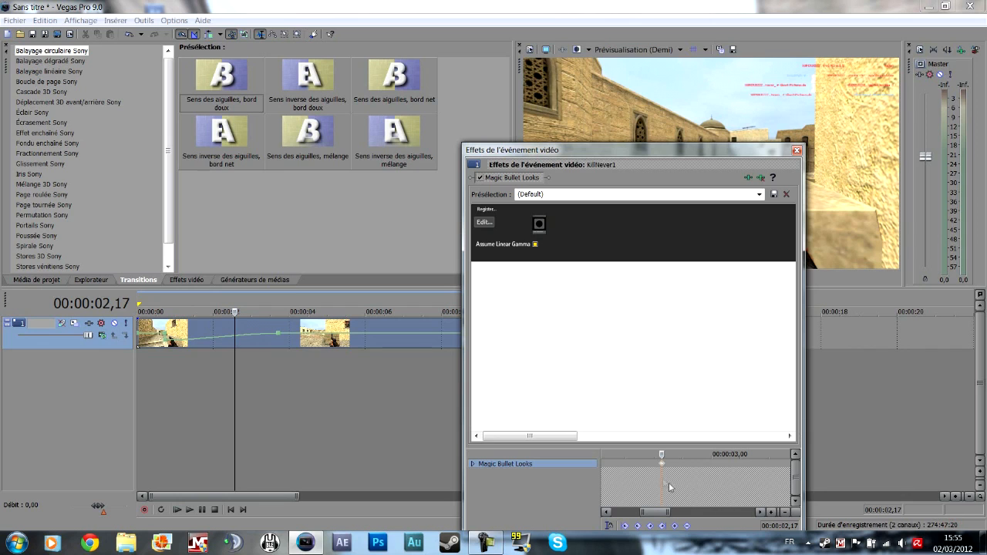
scroll(665, 463, down, 2)
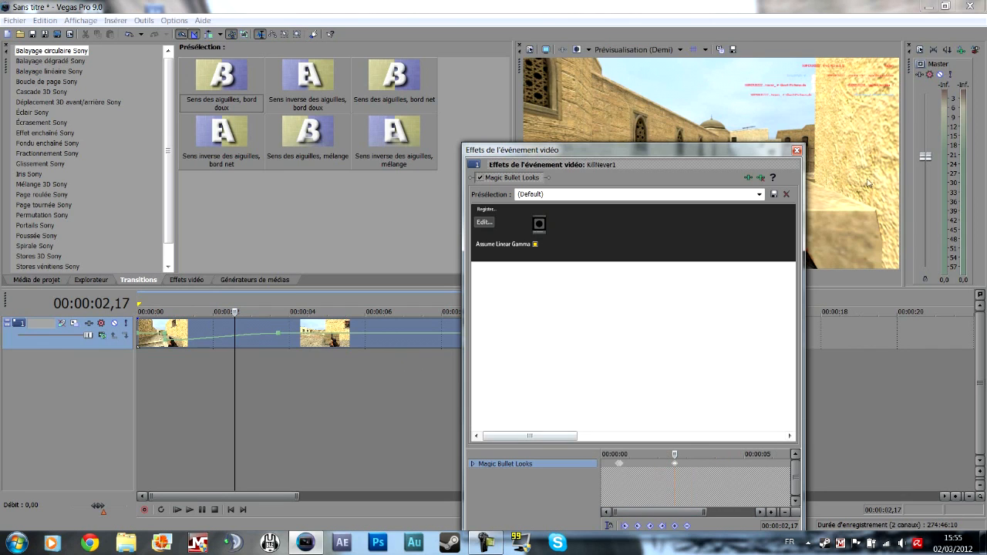
click(797, 150)
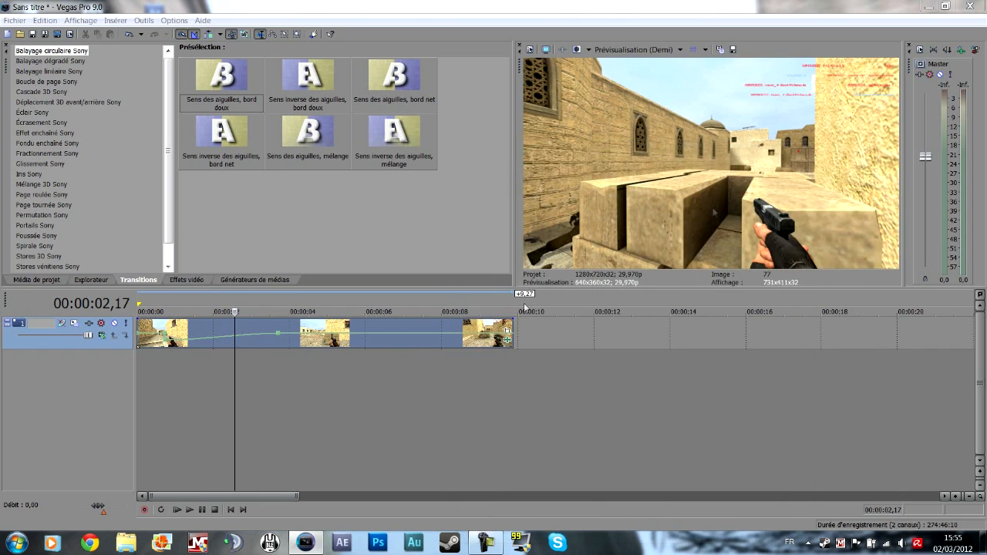
Play the clip repeatedly from 00:00:00,20 to review the slow motion and lens distortion after the gunshot.
click(152, 378)
scroll(152, 378, up, 2)
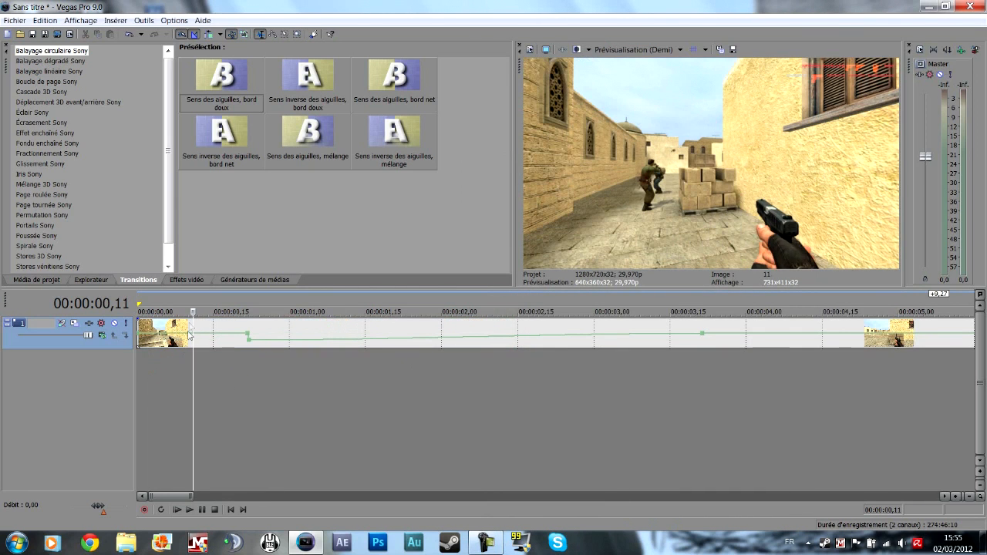
drag(193, 323, 238, 343)
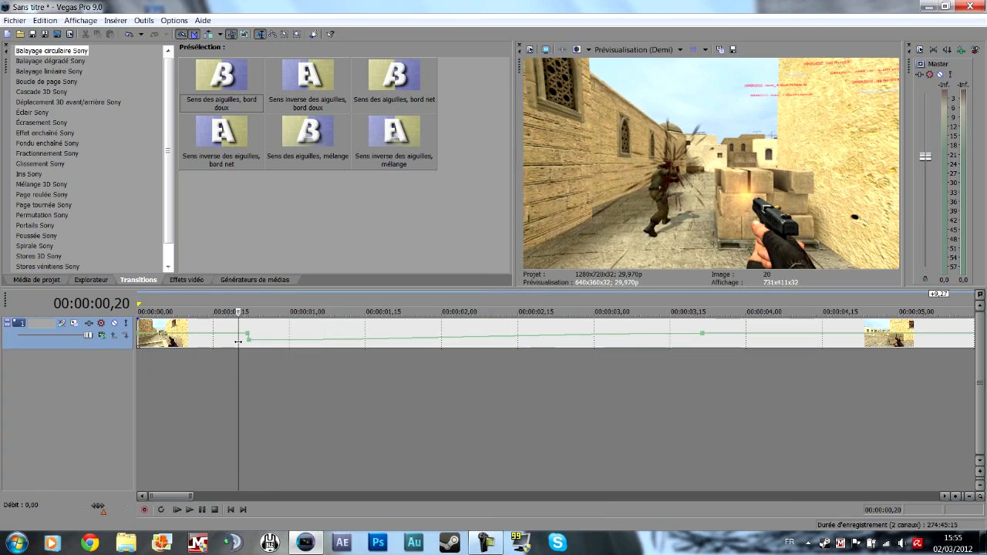
key(space)
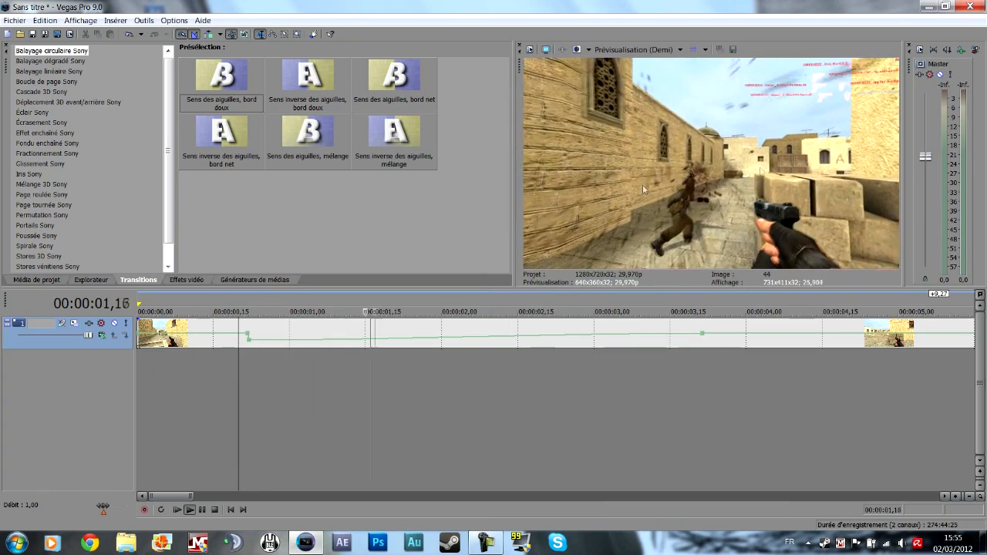
key(space)
key(space)
key(space)
key(space)
key(space)
key(space)
key(space)
key(space)
key(space)
key(space)
key(space)
key(space)
key(space)
key(space)
key(space)
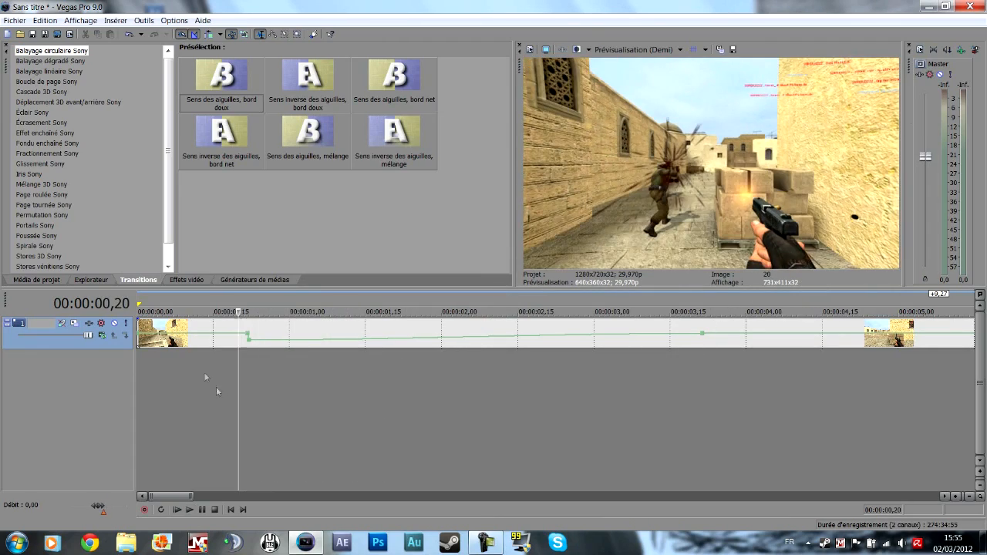
Reopen the clip's video event effects, go to the second keyframe at 00:00:00,23 and open its look for editing.
scroll(351, 359, down, 4)
click(414, 339)
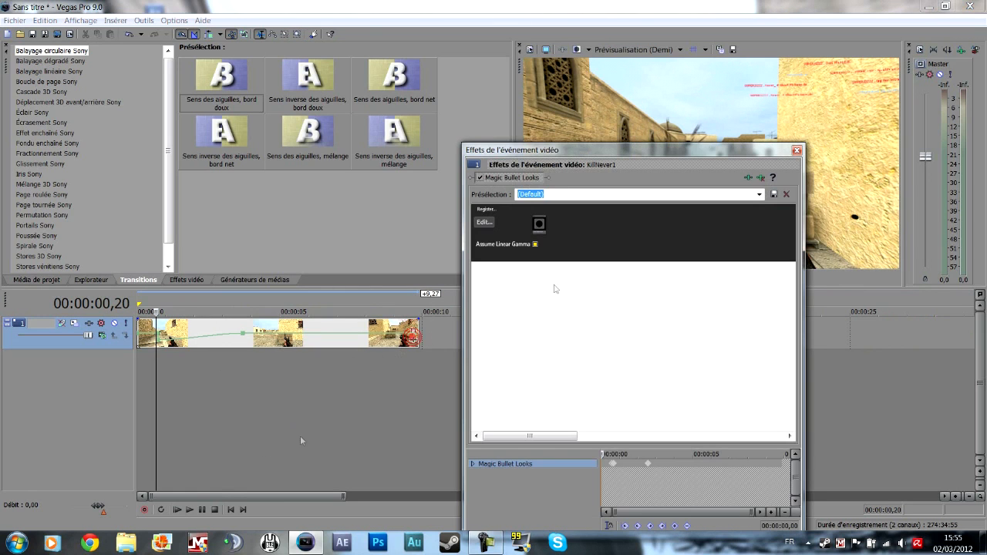
click(612, 465)
scroll(653, 458, up, 5)
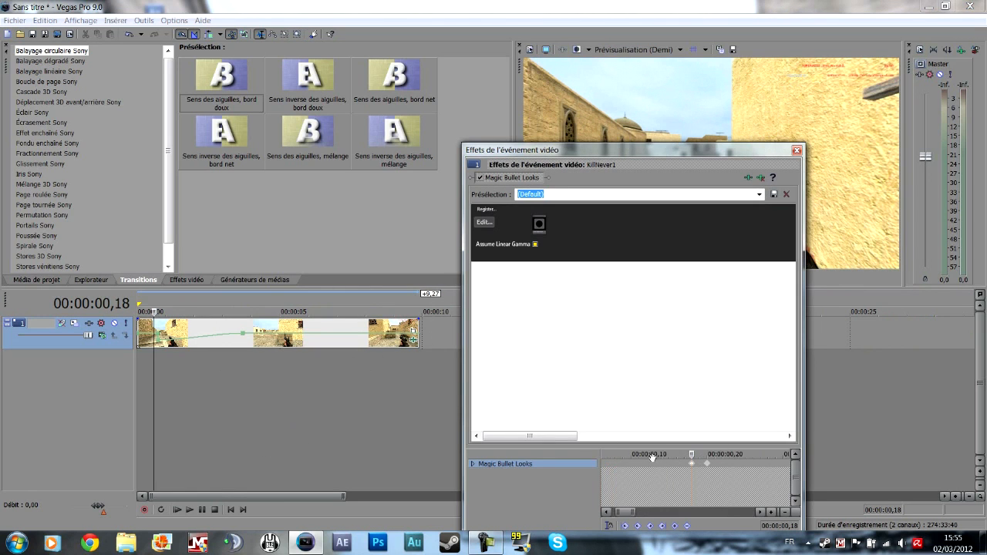
drag(691, 468, 731, 469)
click(714, 454)
drag(585, 152, 266, 141)
click(164, 222)
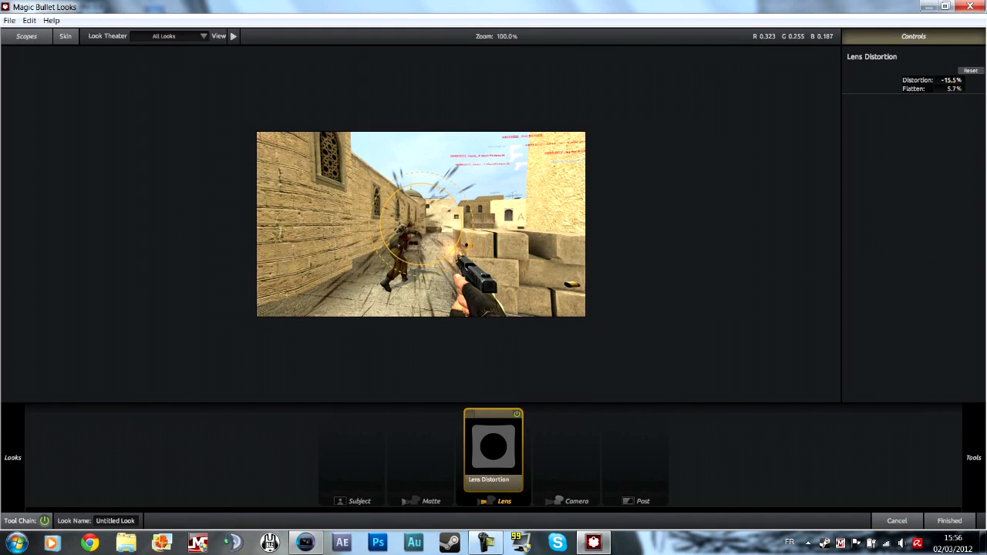
Set the Lens Distortion amount to -75%, finish the look and close the video event effects window.
drag(954, 81, 898, 81)
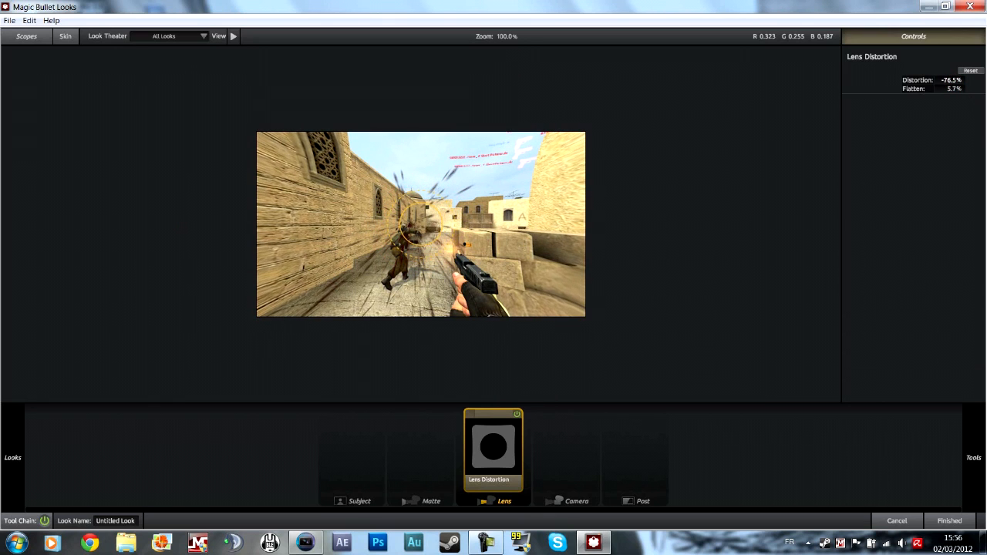
click(947, 81)
key(Return)
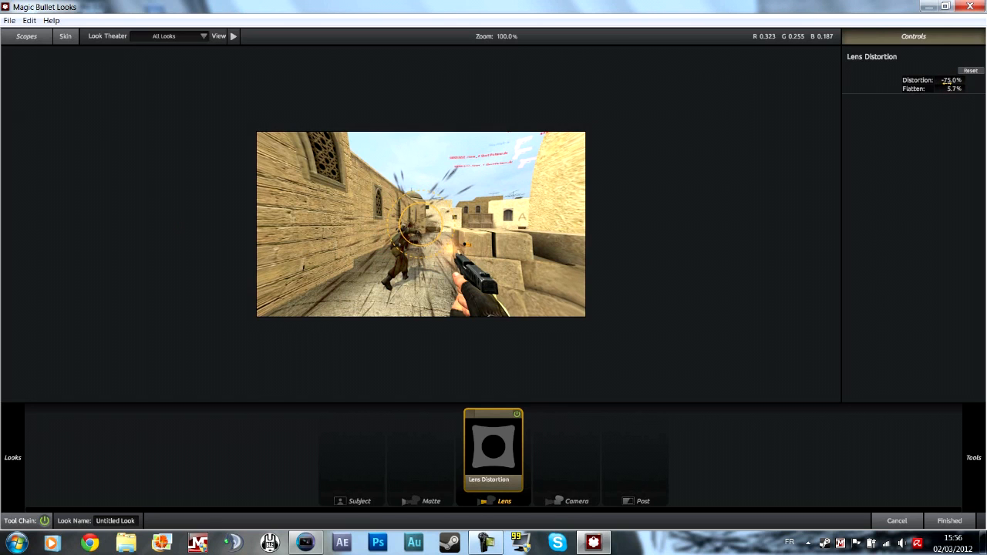
click(950, 521)
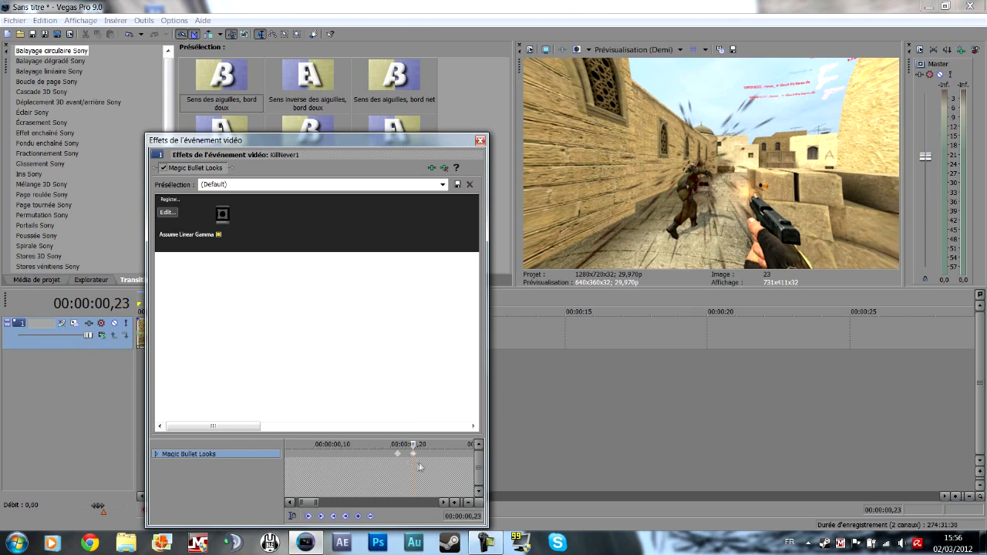
scroll(414, 457, down, 3)
scroll(413, 452, down, 2)
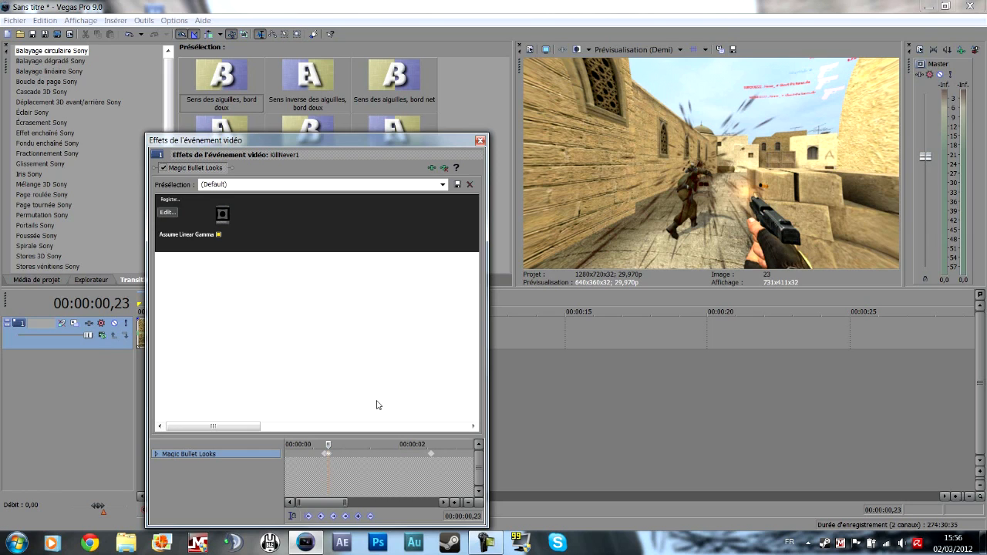
scroll(328, 456, up, 4)
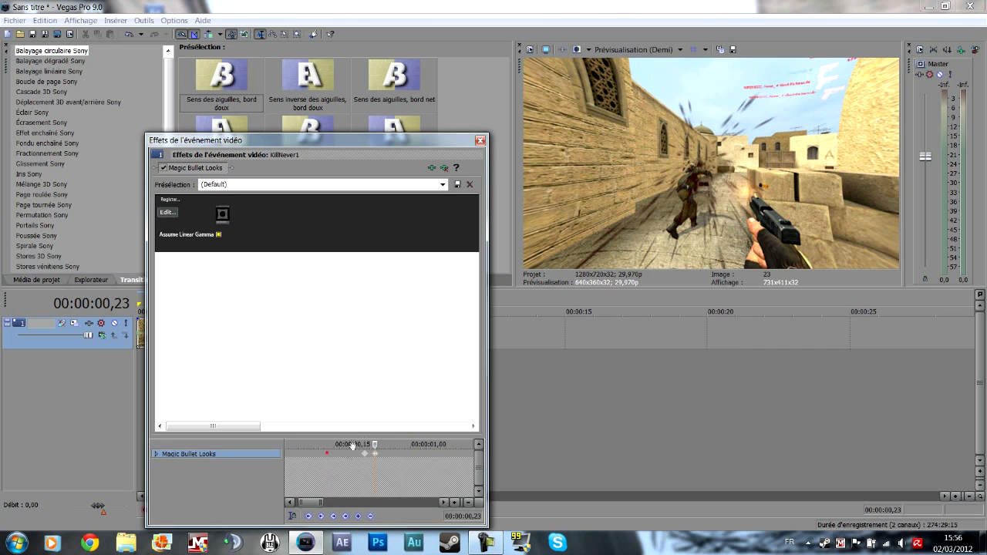
click(481, 142)
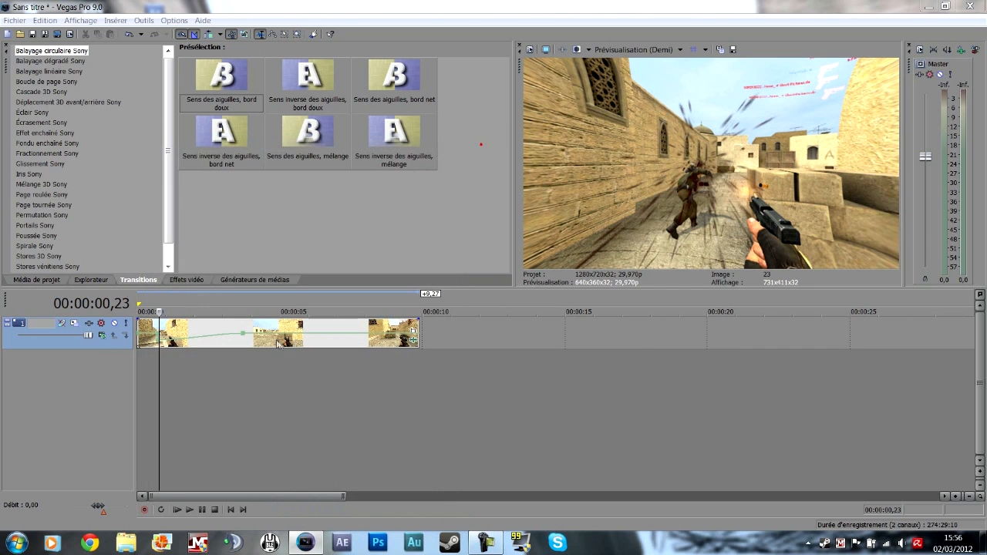
Select the time range from 00:00:00,16 to 00:00:05,13 around the gunshot and slow motion.
click(155, 385)
scroll(258, 439, up, 4)
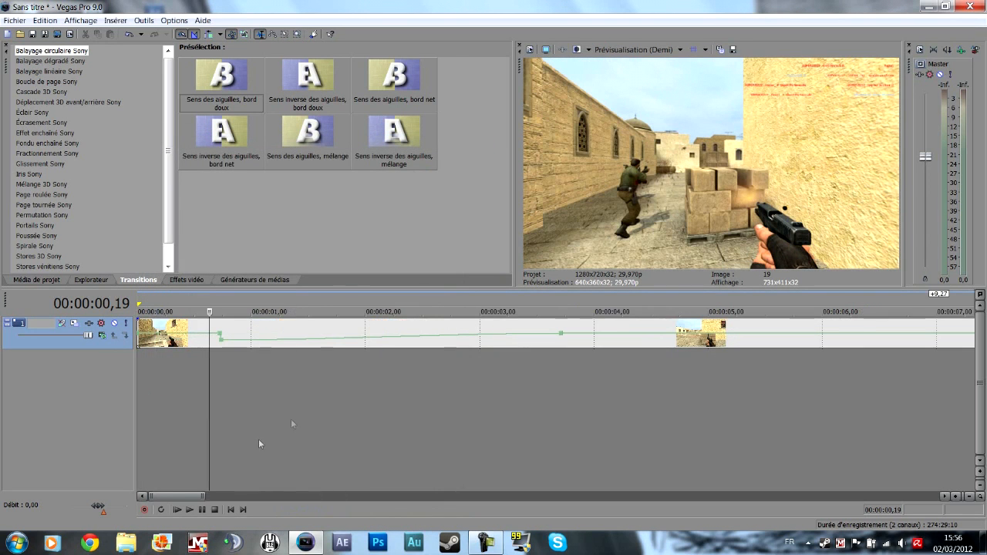
drag(198, 384, 733, 412)
Play the selected range repeatedly to review the lens distortion and slow motion at the gunshot.
key(space)
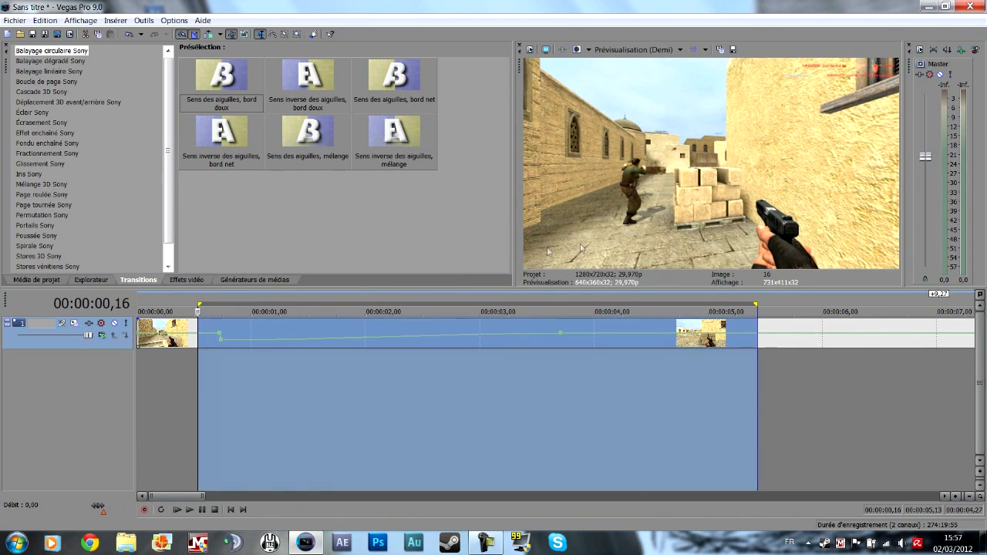
key(space)
key(space)
key(space)
key(space)
key(space)
key(space)
key(space)
key(space)
key(space)
key(space)
key(space)
key(space)
key(space)
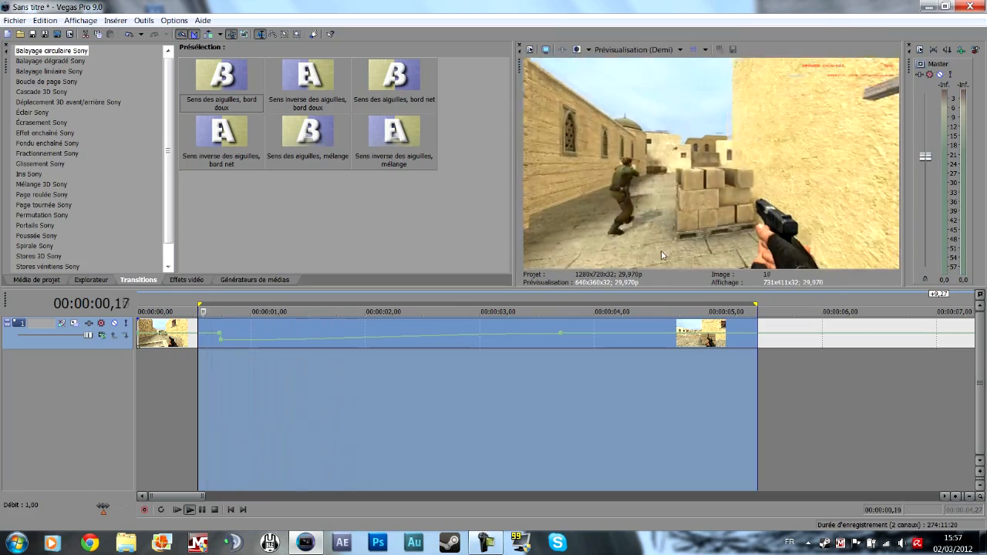
key(space)
key(space)
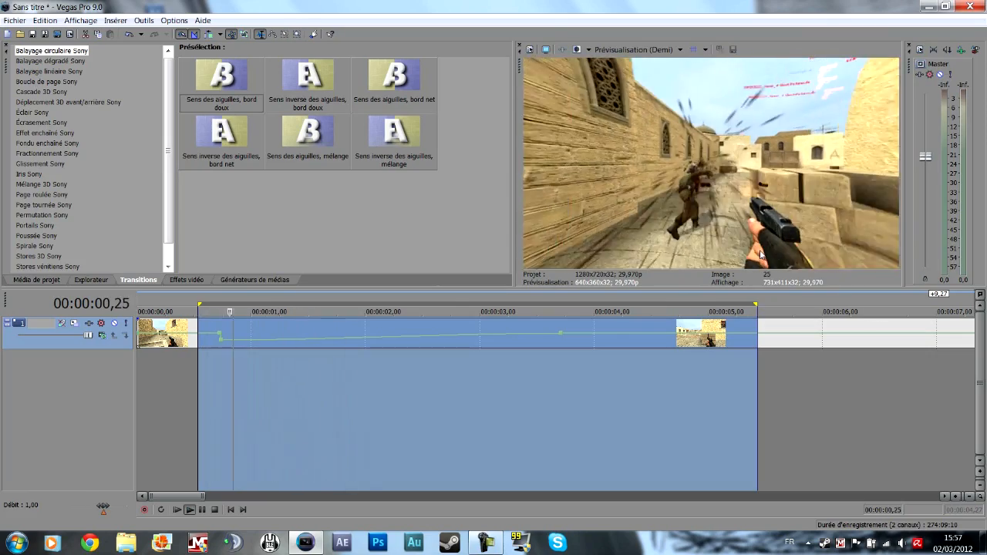
key(space)
key(space)
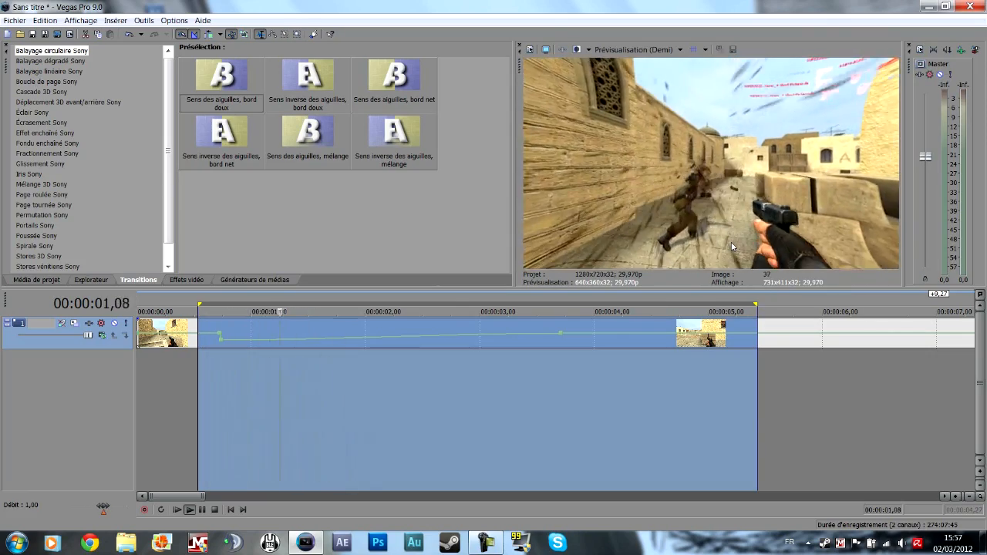
key(space)
key(space)
key(space)
key(space)
key(space)
key(space)
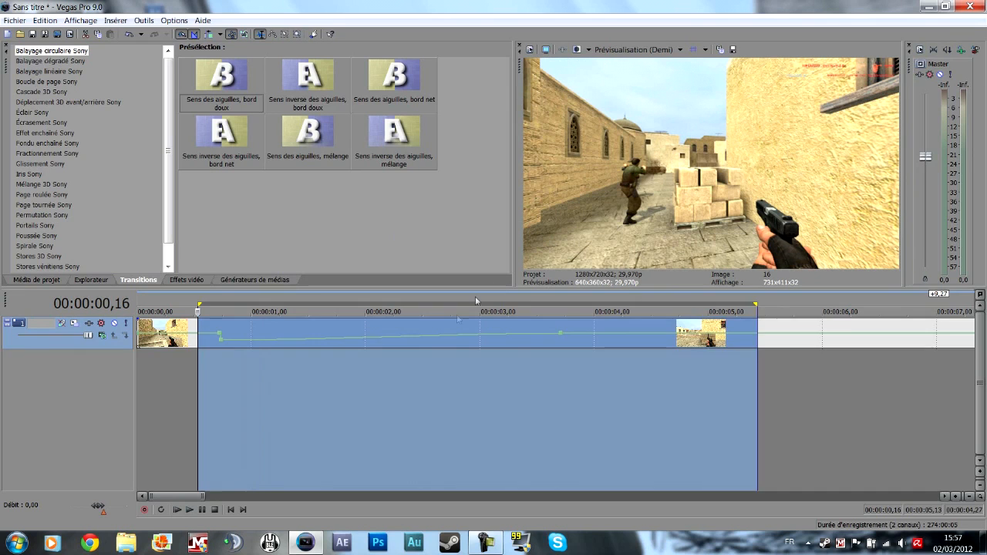
Inspect the first Magic Bullet Looks keyframe at 00:00:00,21 in the clip's video event effects, close the window and replay the selected range.
scroll(493, 332, down, 2)
click(693, 343)
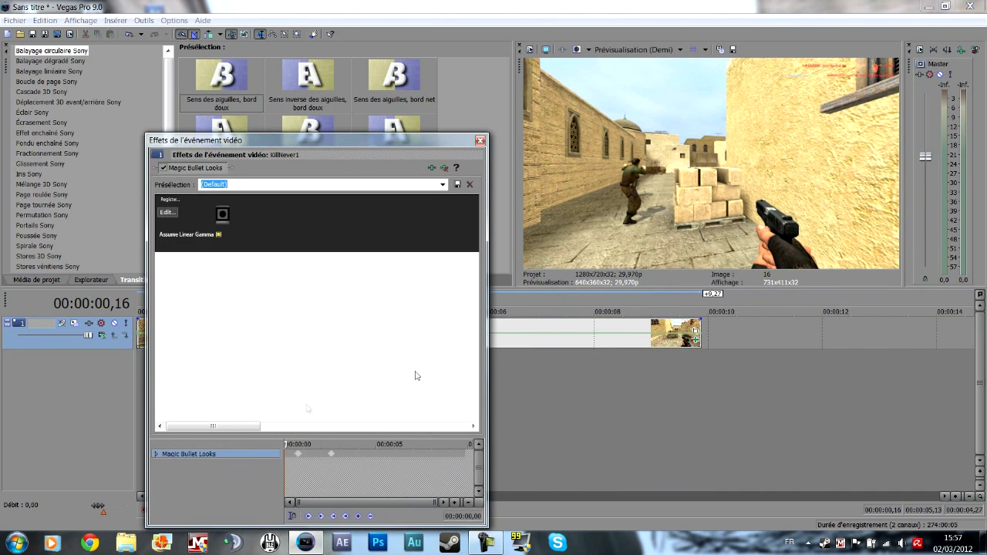
click(375, 455)
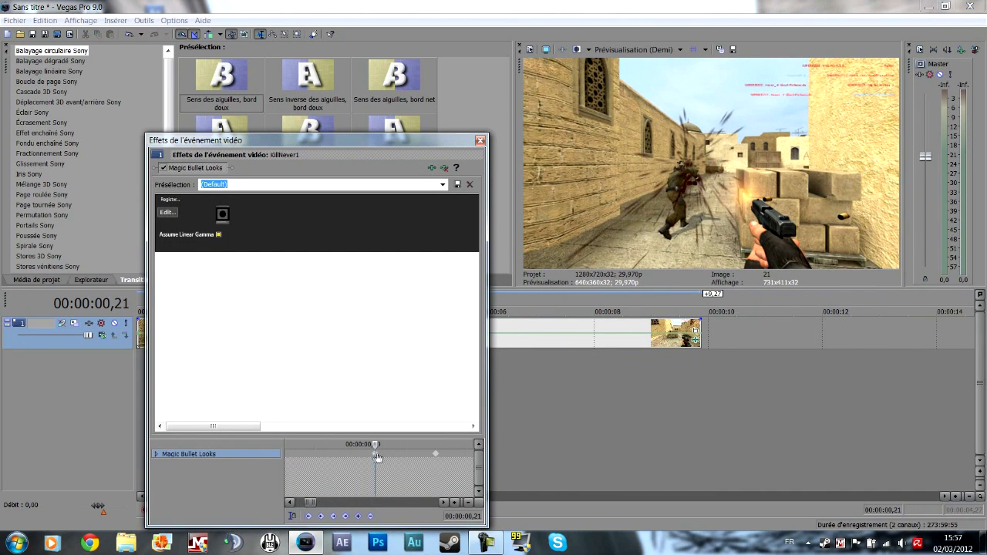
click(481, 140)
key(space)
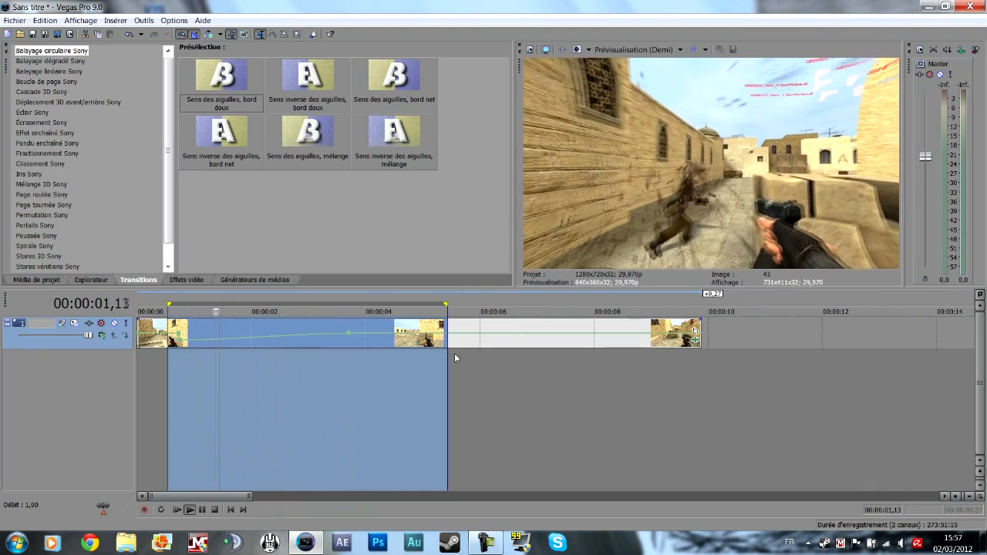
key(space)
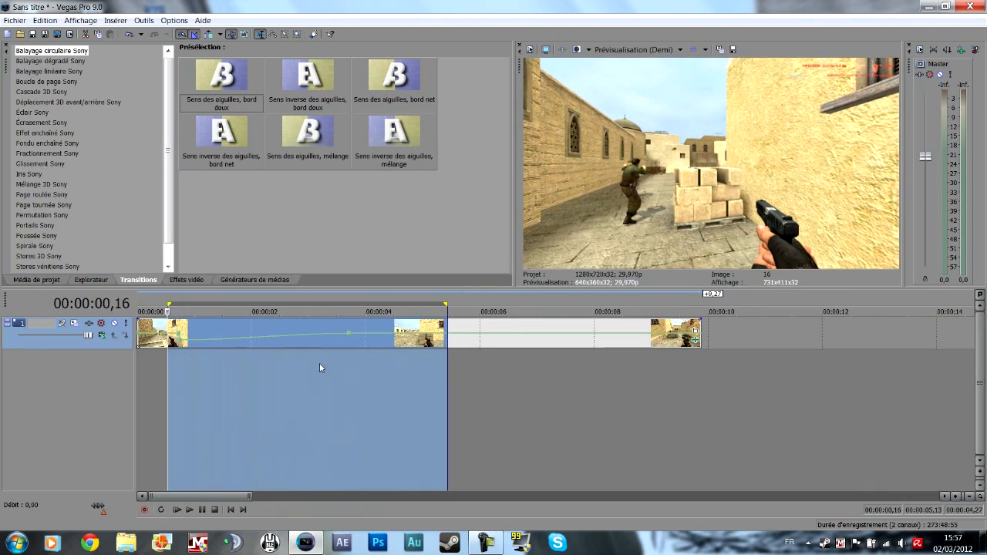
Add a second Magic Bullet Looks effect to the clip's video event effects chain.
click(696, 340)
click(442, 168)
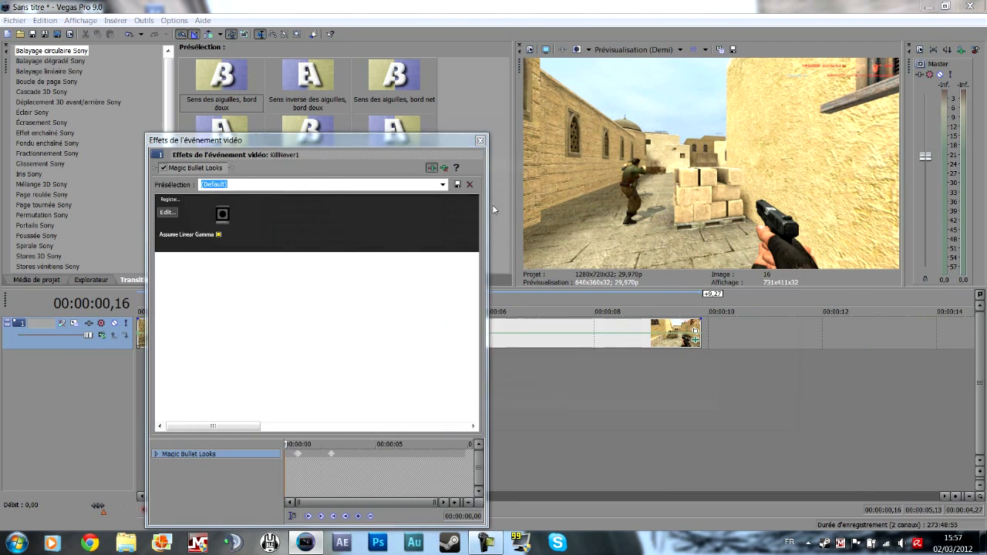
double_click(469, 297)
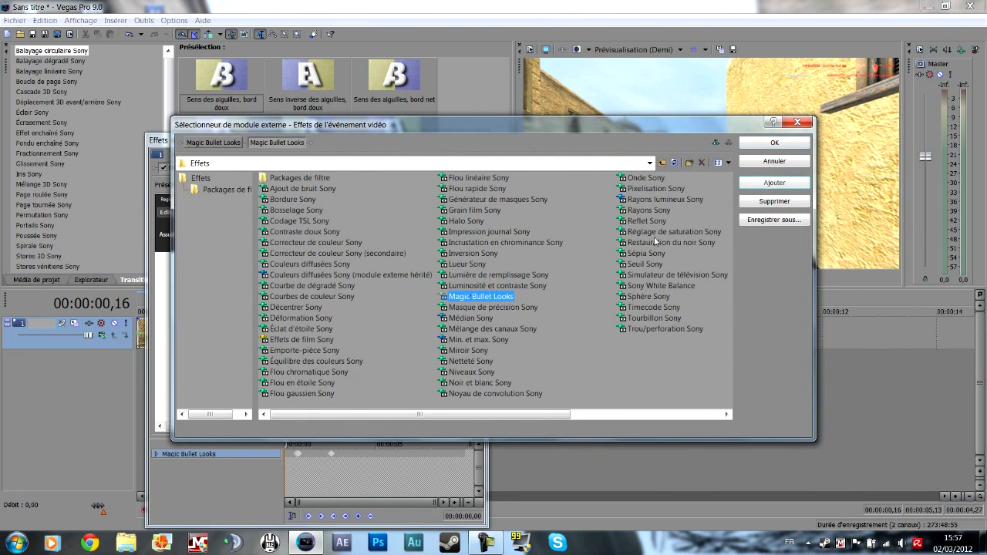
key(Return)
Give the second Magic Bullet Looks effect a bright, bleached high-contrast look, finish it and close the video event effects window.
click(174, 214)
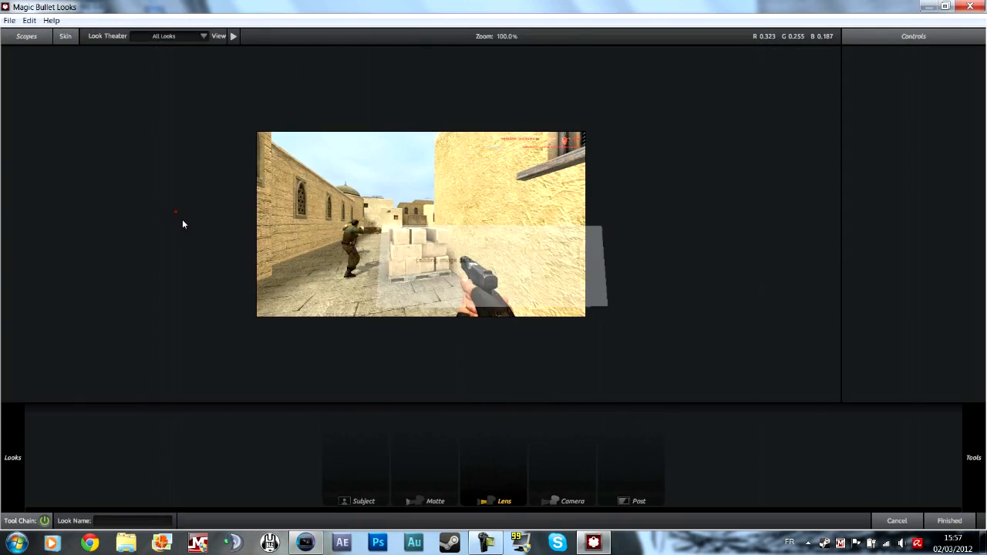
click(950, 520)
click(481, 140)
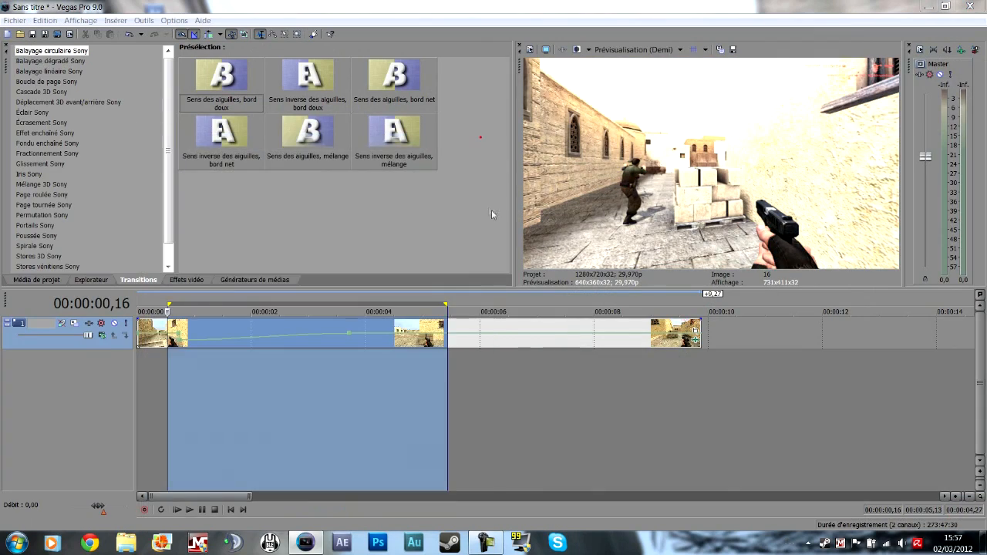